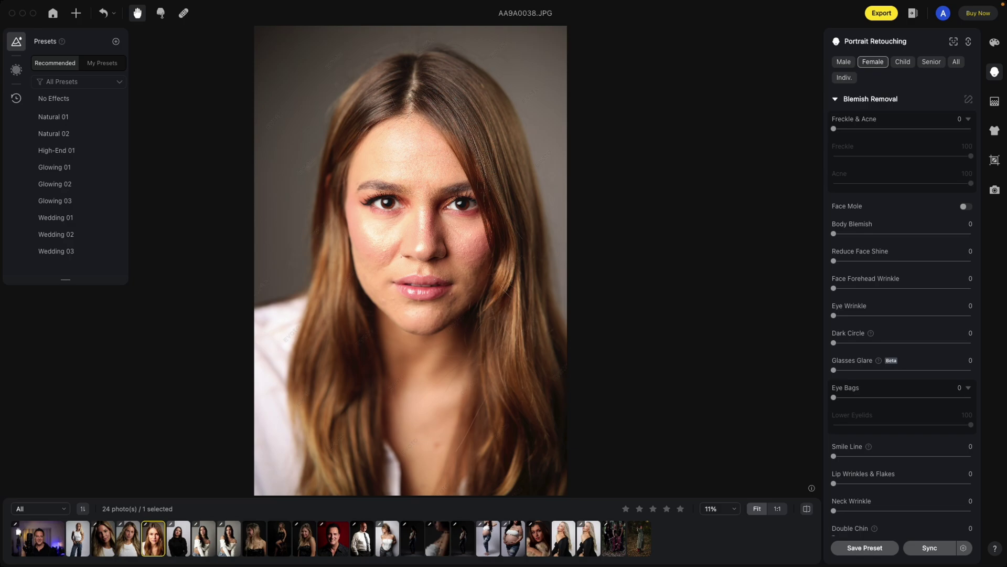
Step: Set Freckle & Acne to 100 on AA9A0038.JPG and reduce its Freckle value to 0 so only acne is treated
drag(834, 129, 983, 129)
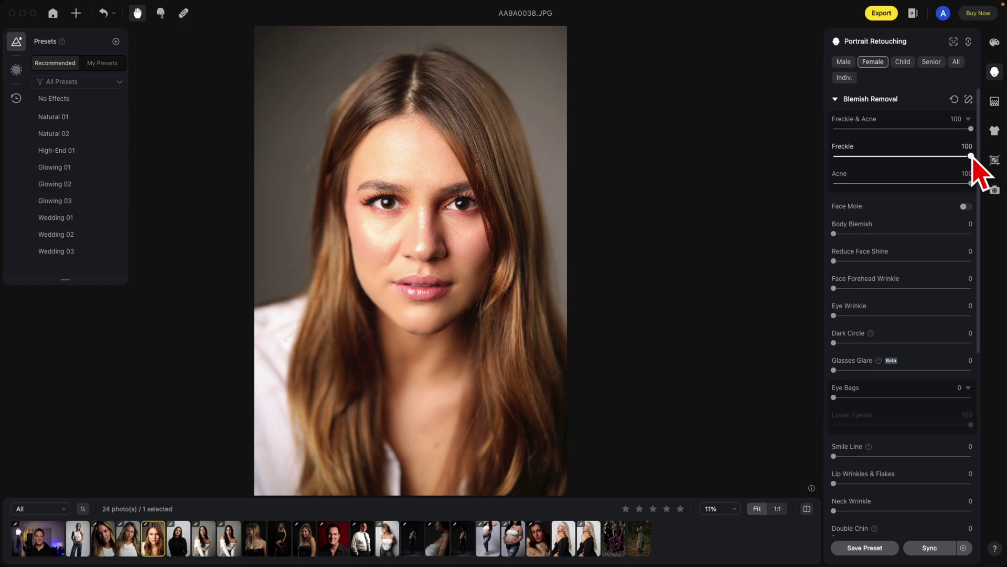
drag(972, 156, 828, 156)
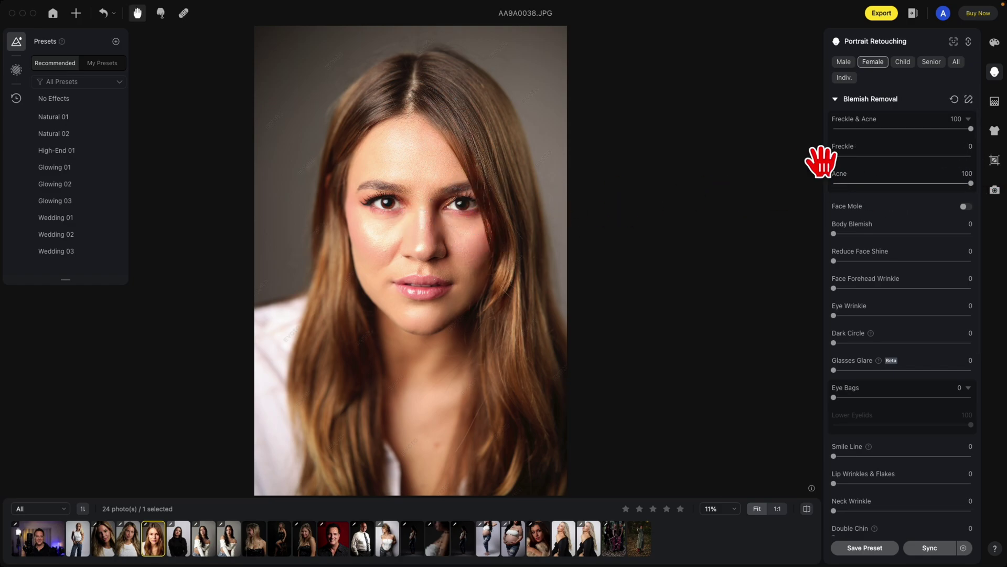
Step: Open 1T3A5025.JPG and set its Freckle & Acne to 100 with Freckle at 0
click(132, 538)
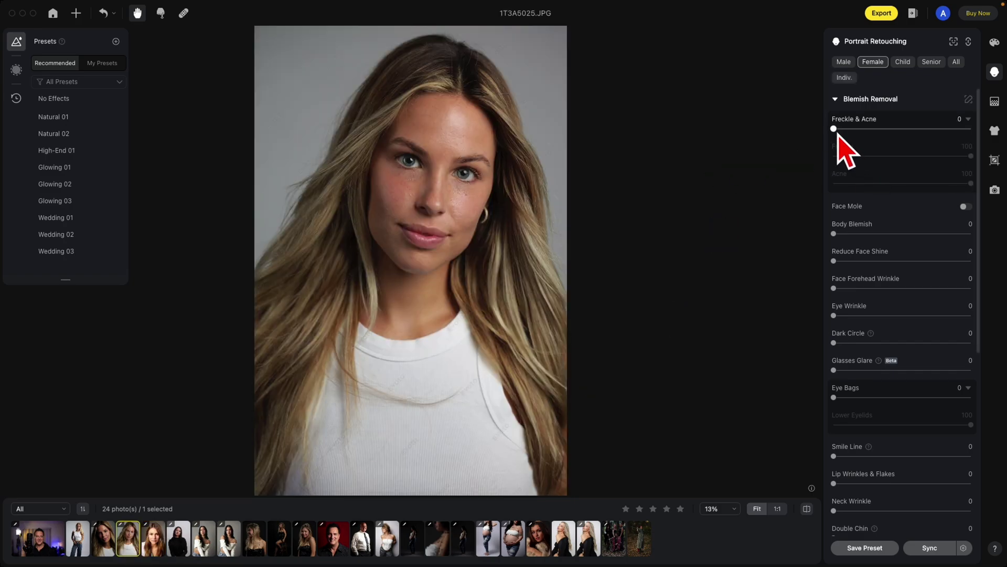
drag(834, 128, 992, 128)
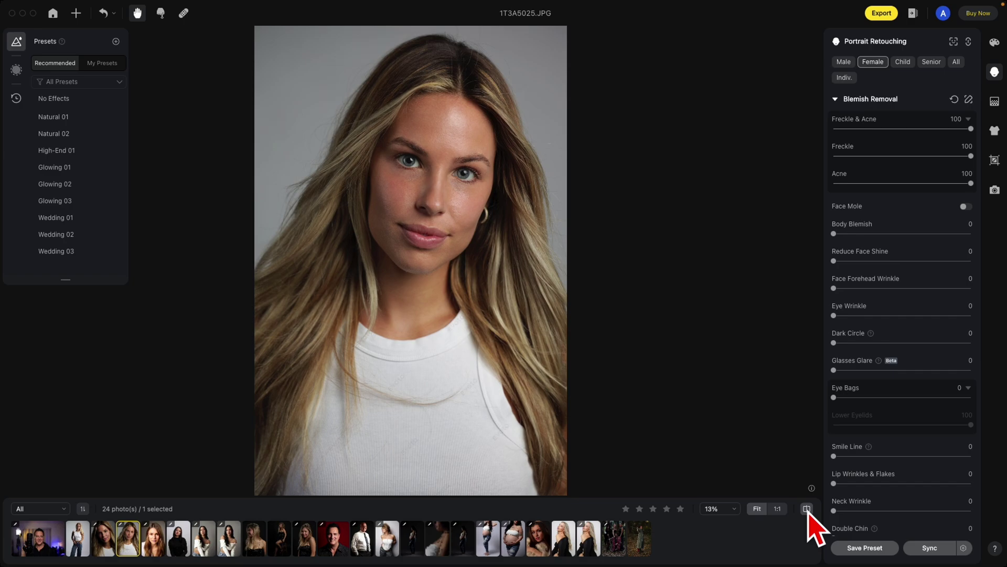
scroll(439, 89, up, 3)
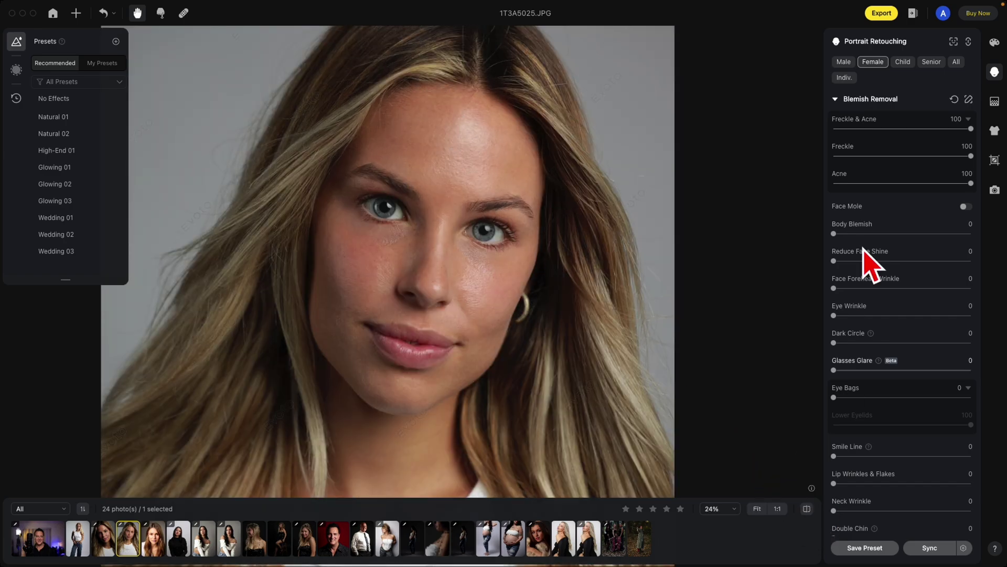
drag(970, 157, 825, 157)
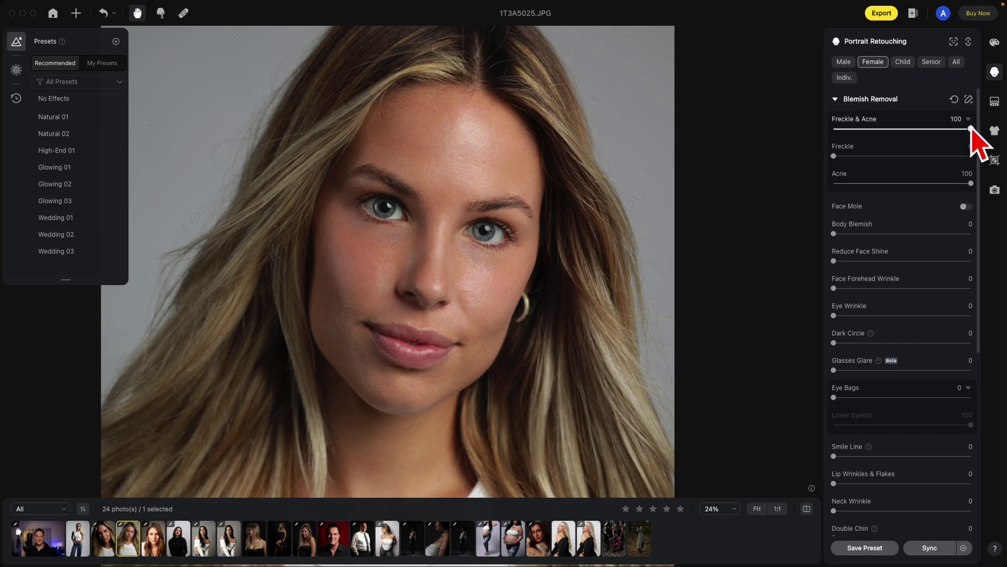
Step: Erase small spots on both cheeks and the nose from the Blemish Removal mask with a size 10 brush, and apply it
click(969, 100)
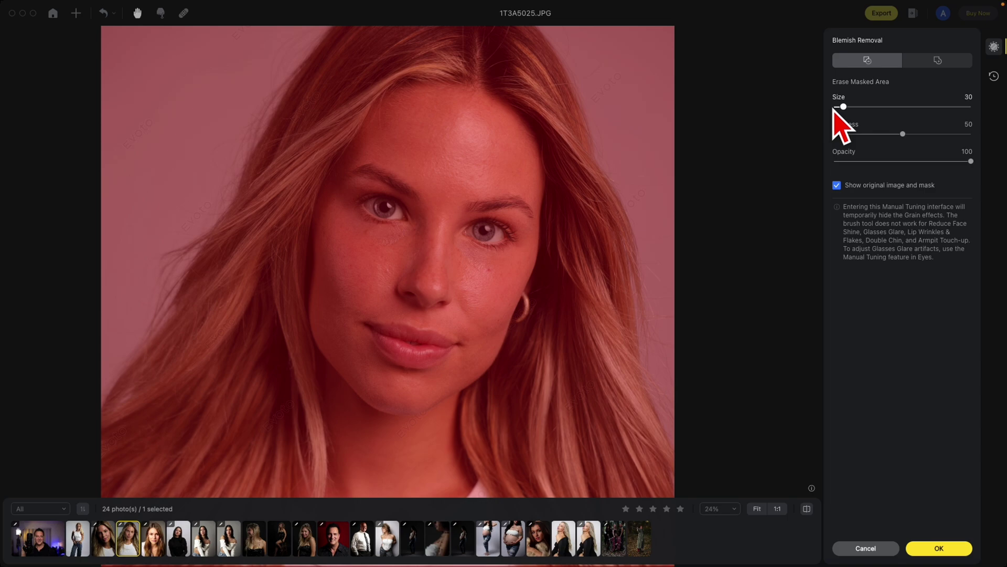
scroll(477, 292, up, 5)
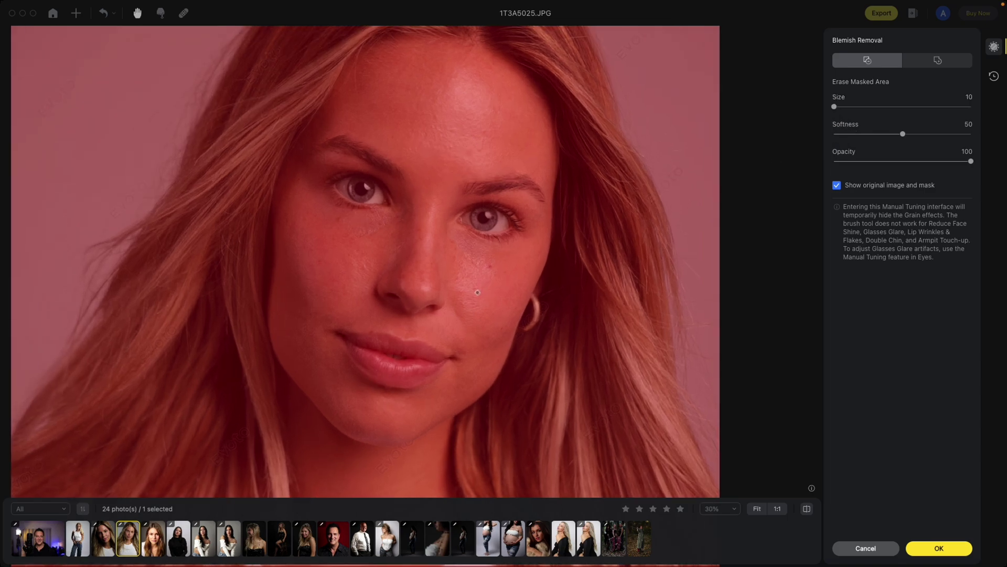
click(454, 275)
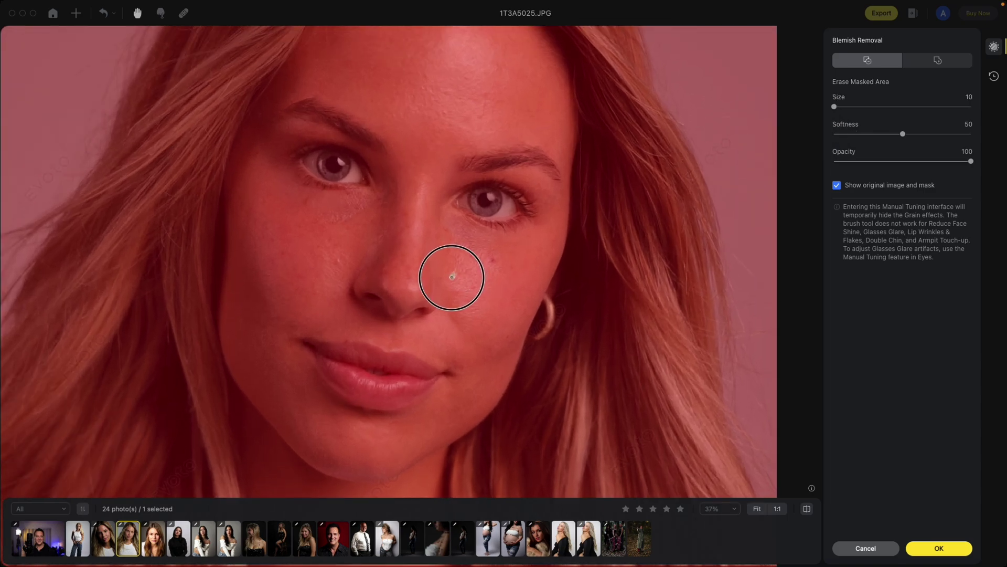
drag(448, 251, 449, 236)
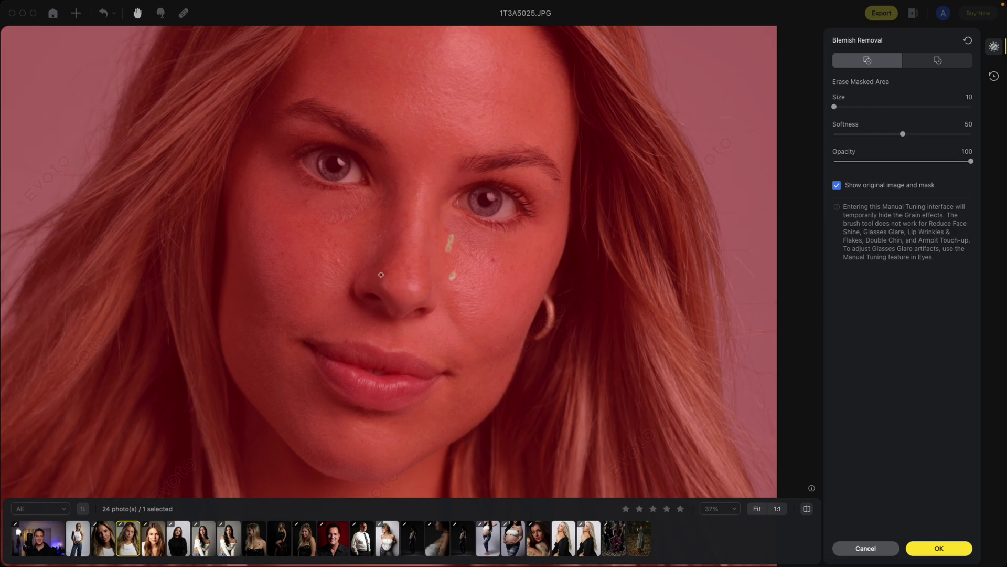
click(306, 201)
click(282, 254)
click(472, 287)
click(422, 257)
click(967, 547)
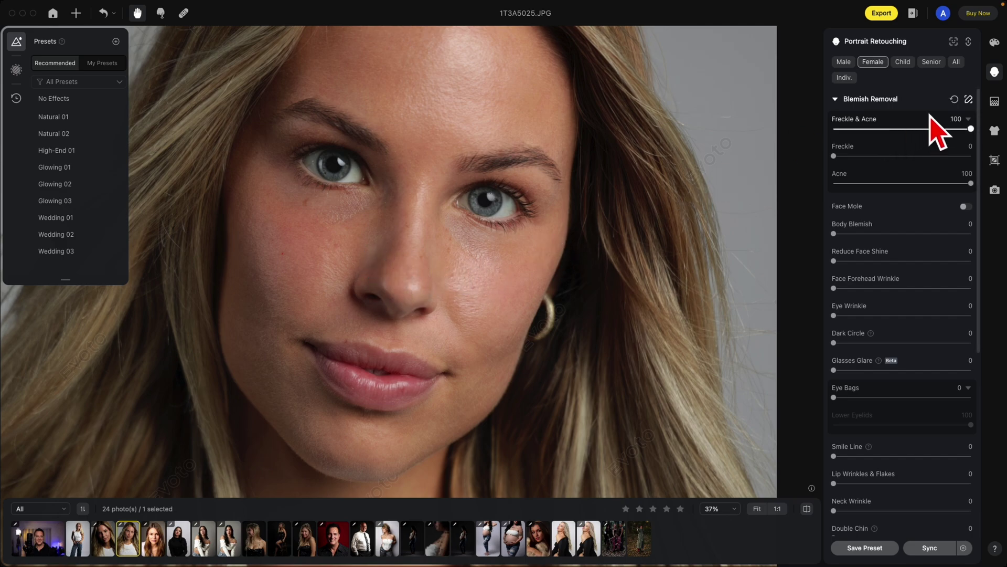
click(968, 99)
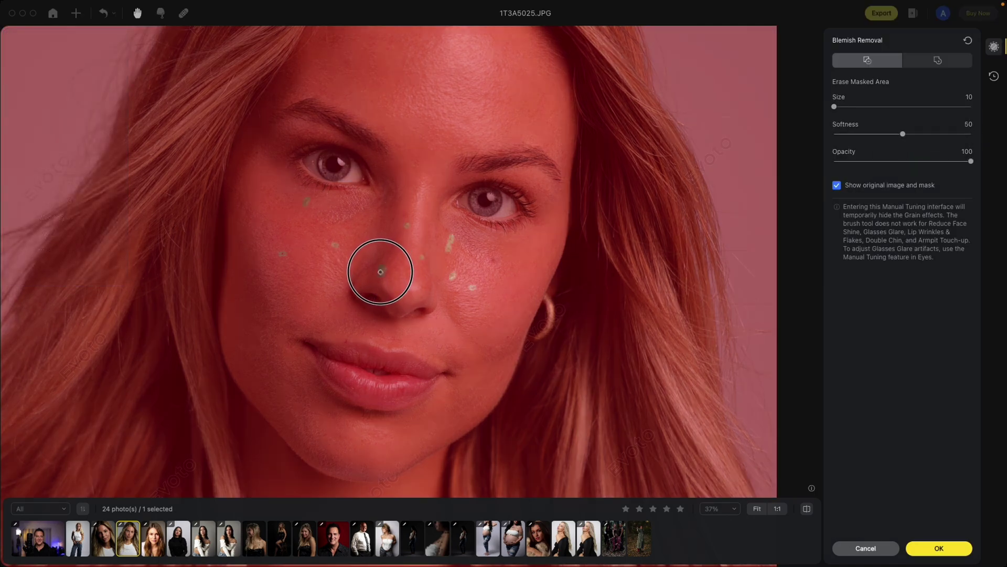
click(937, 548)
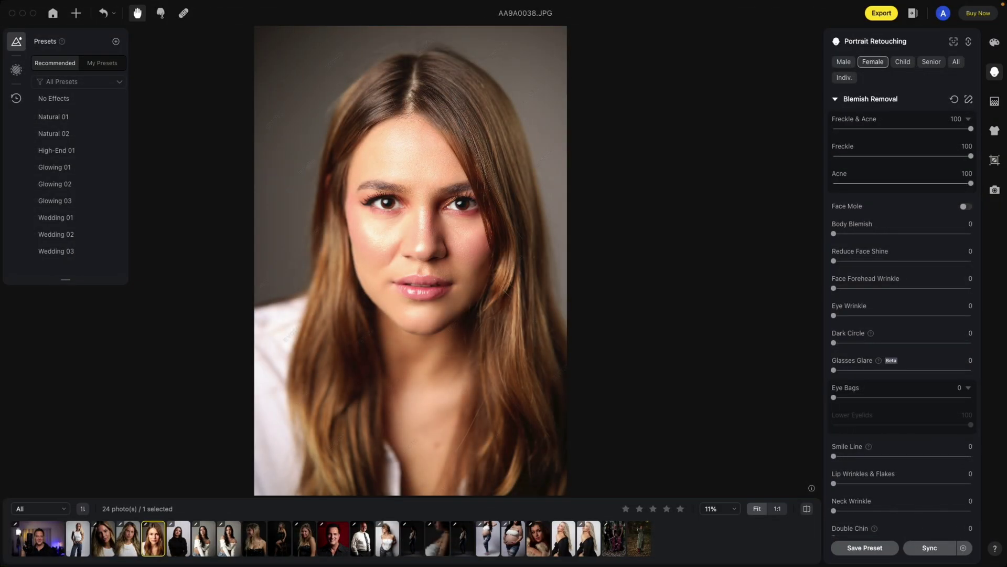
Step: Set Freckle & Acne to 100 on AA9A0038.JPG and on 1T3A6117shang.jpeg, and check the latter's Beard Protection option
drag(969, 129, 997, 131)
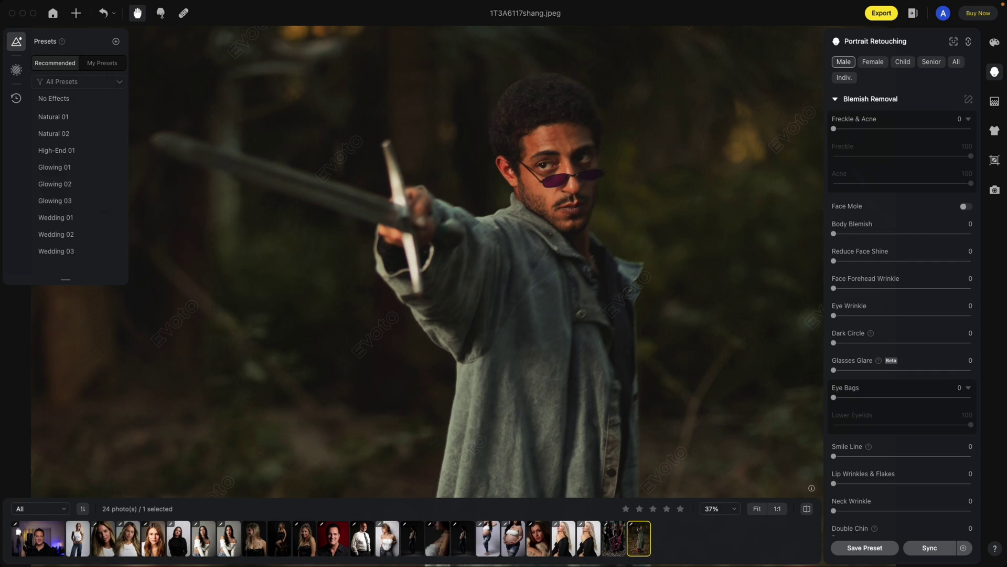
drag(835, 129, 1001, 152)
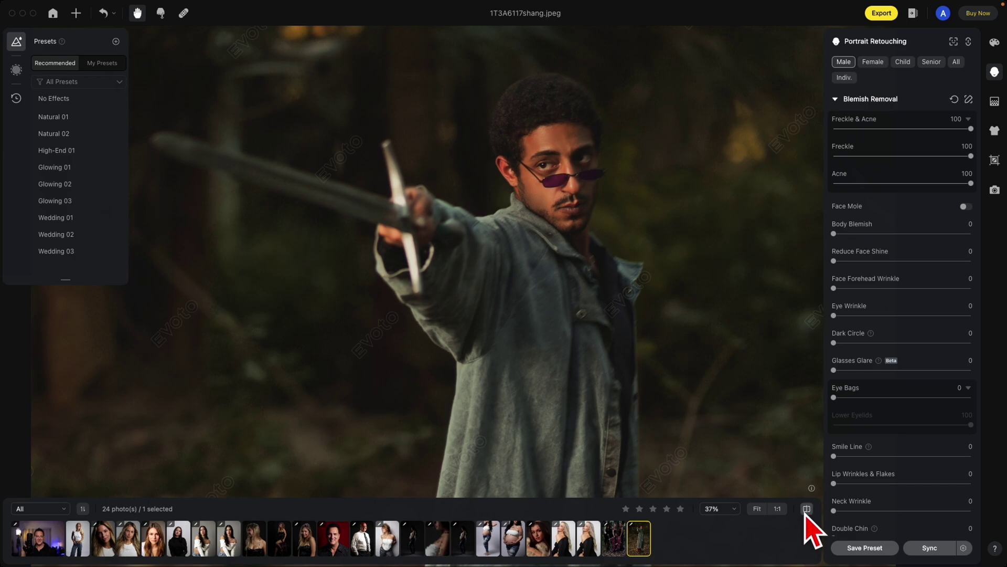
scroll(902, 378, down, 5)
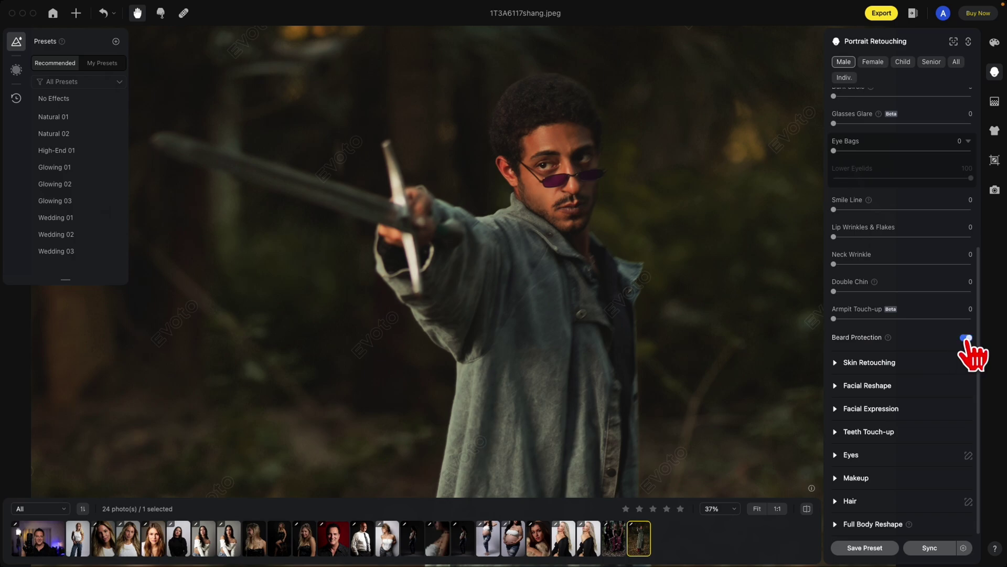
scroll(611, 126, up, 3)
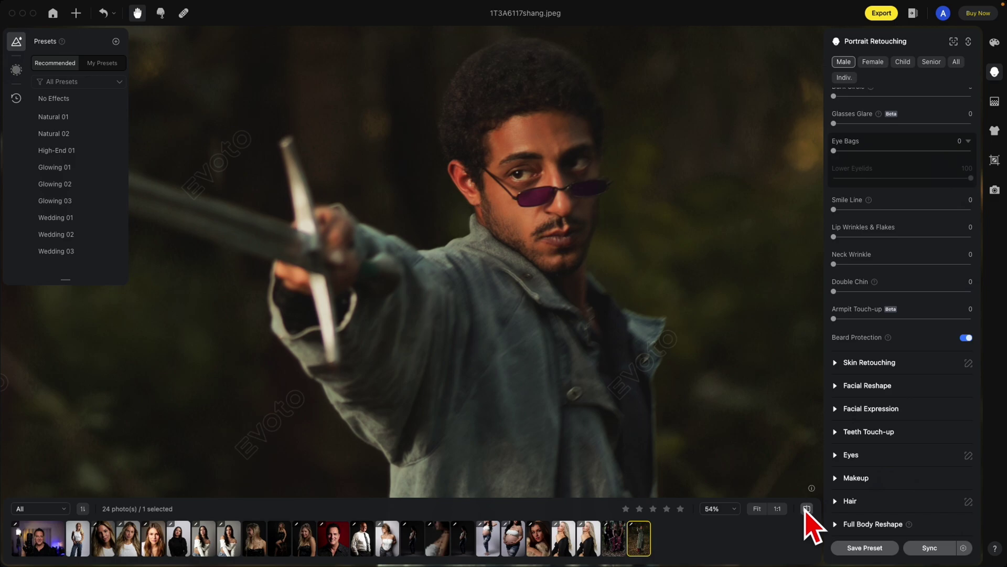
scroll(919, 303, up, 5)
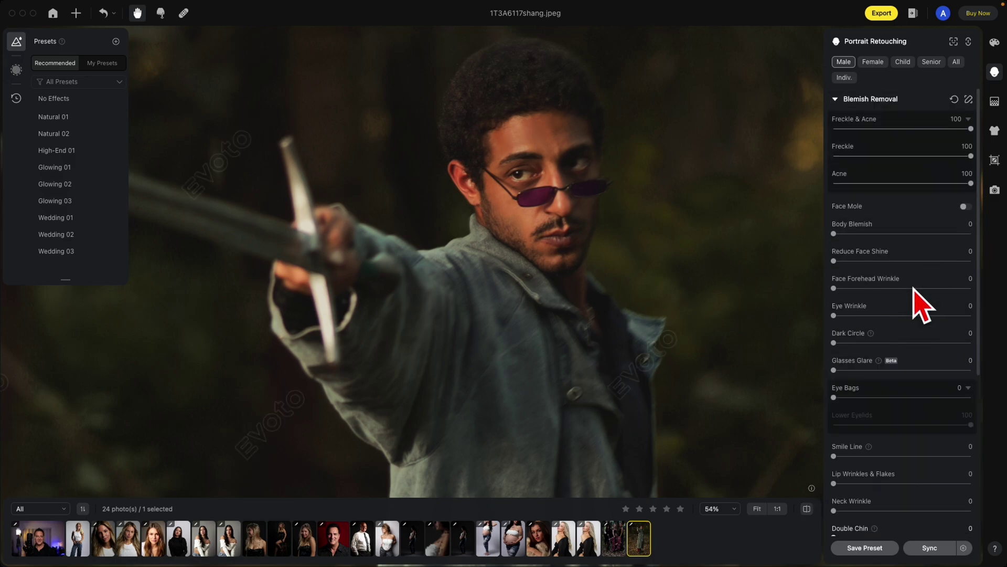
Step: Erase the bearded cheek and jaw area from the man's Blemish Removal mask with a size 50 brush, and apply it
click(968, 99)
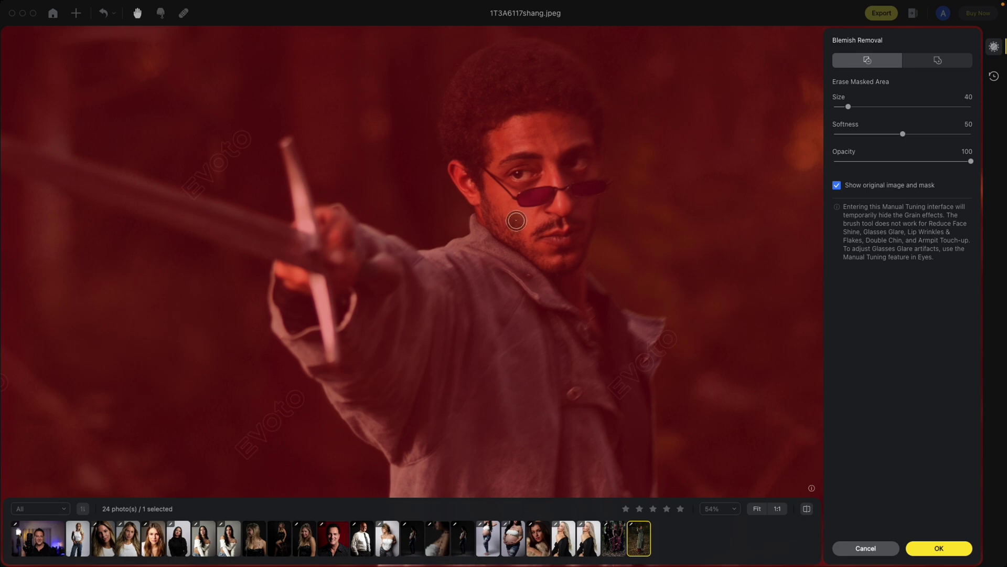
key(bracketright)
mouse_move(501, 225)
mouse_down()
mouse_move(518, 236)
mouse_move(490, 202)
mouse_up()
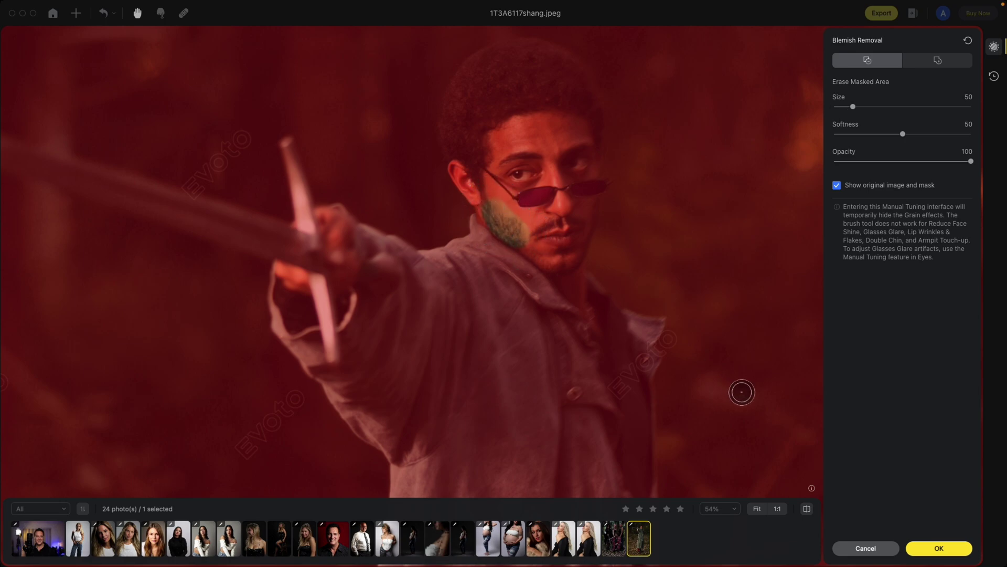
click(958, 548)
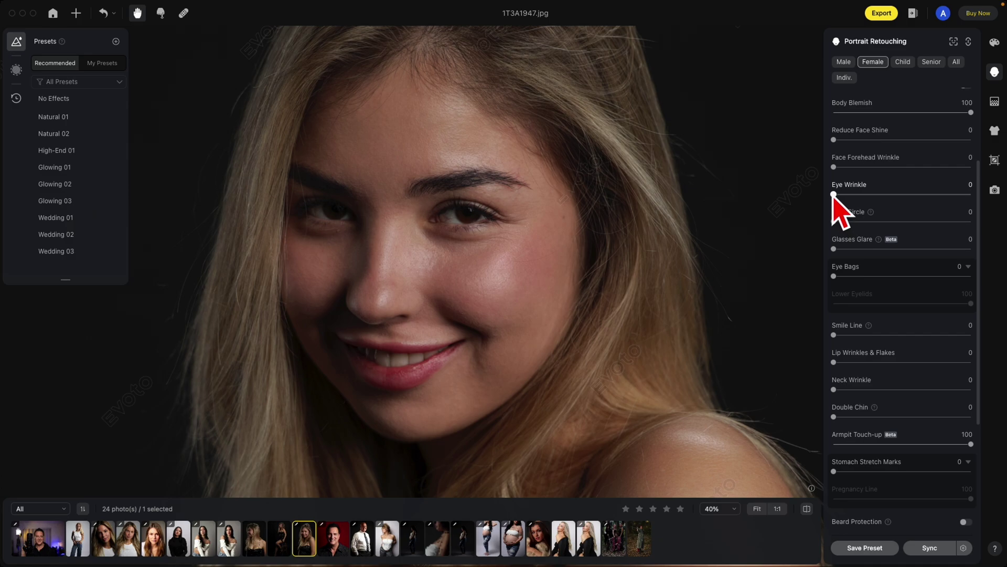
Step: Set Eye Wrinkle to 100 on 1T3A1947.jpg and turn on Face Mole removal
drag(834, 195, 997, 195)
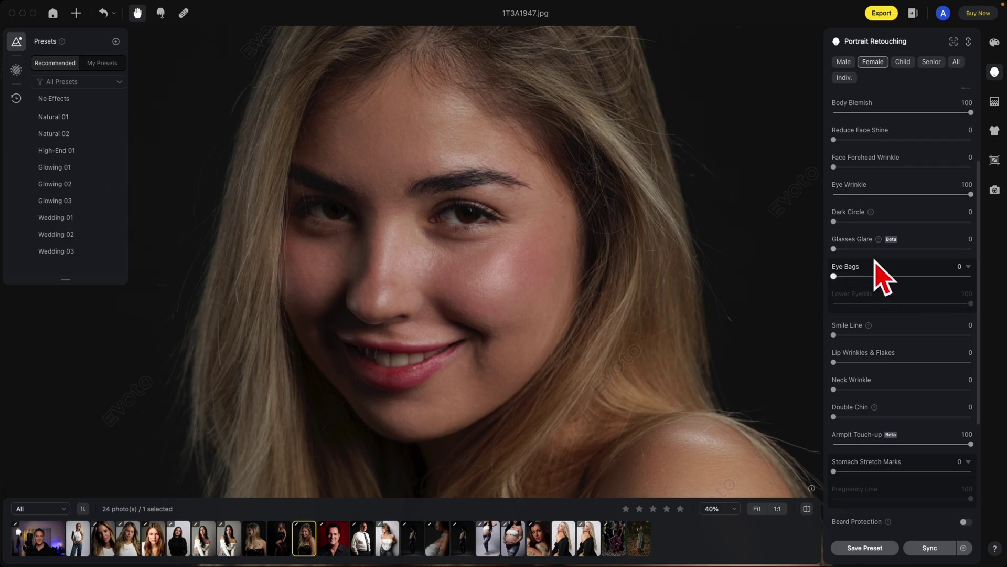
scroll(892, 267, up, 4)
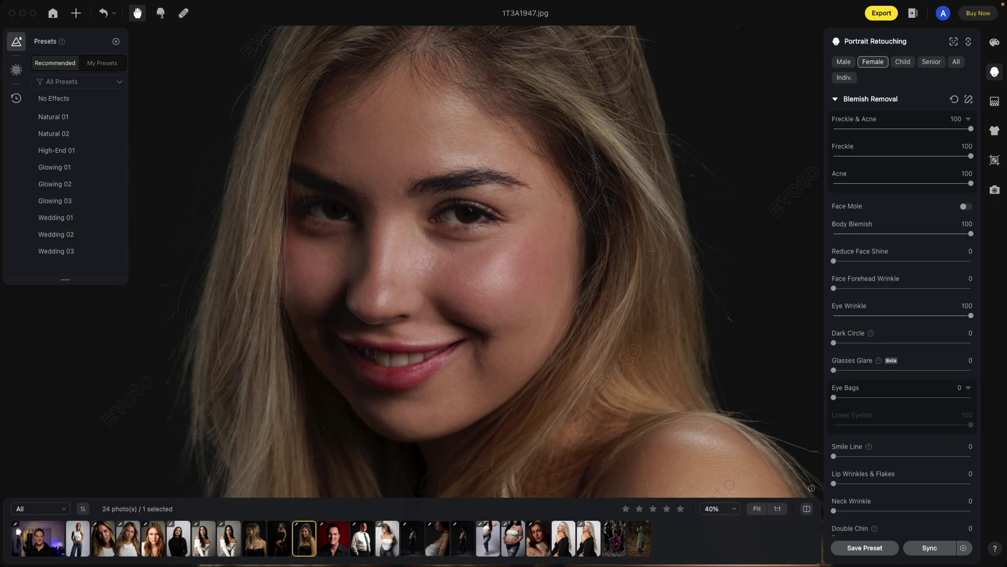
click(967, 207)
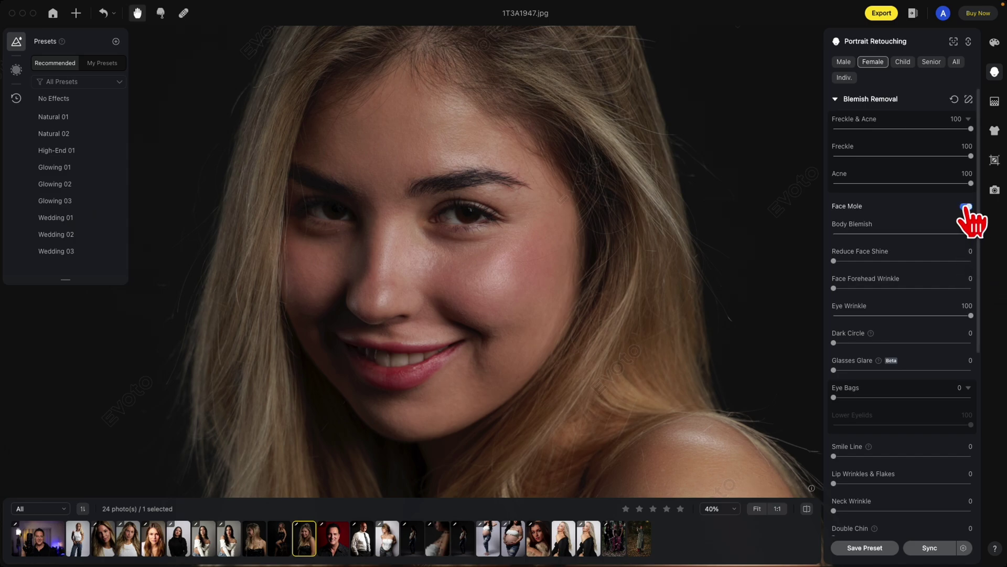
click(967, 207)
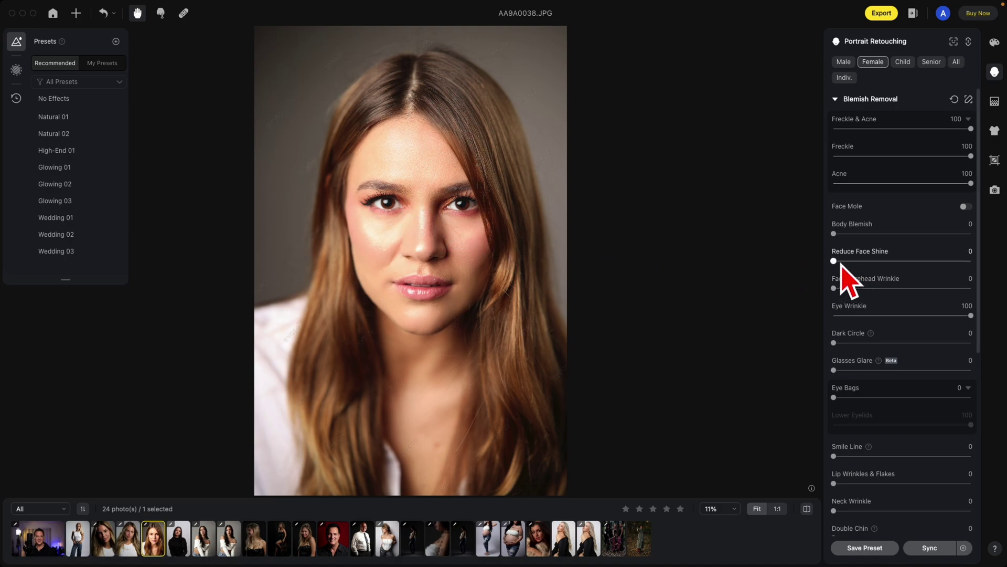
Step: Set Reduce Face Shine to 34 and Face Forehead Wrinkle to 100 on AA9A0038.JPG
drag(833, 261, 883, 260)
mouse_move(884, 261)
mouse_down()
mouse_move(984, 262)
mouse_move(881, 261)
mouse_up()
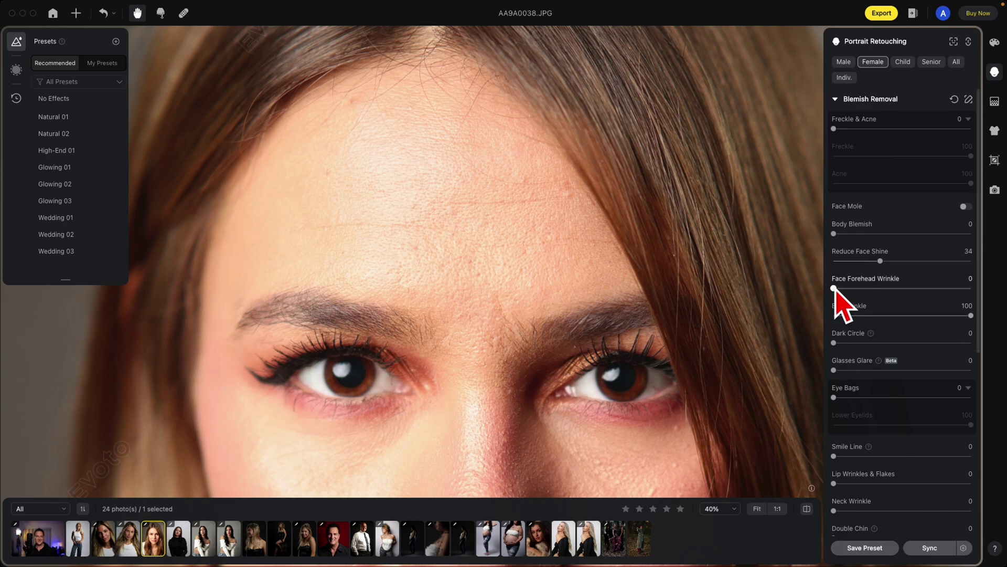
drag(837, 290, 972, 297)
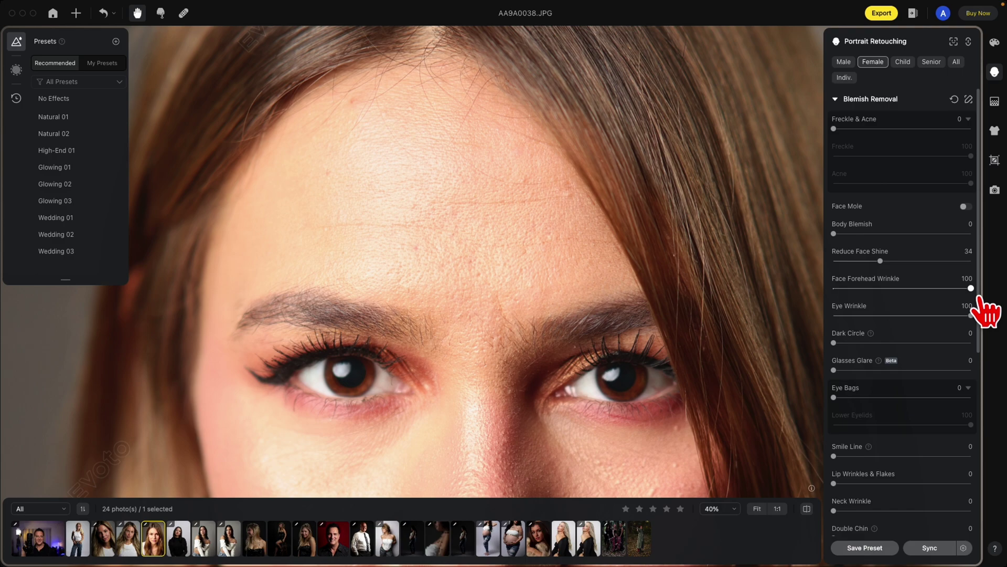
mouse_move(972, 288)
mouse_down()
mouse_move(838, 290)
mouse_move(979, 304)
mouse_up()
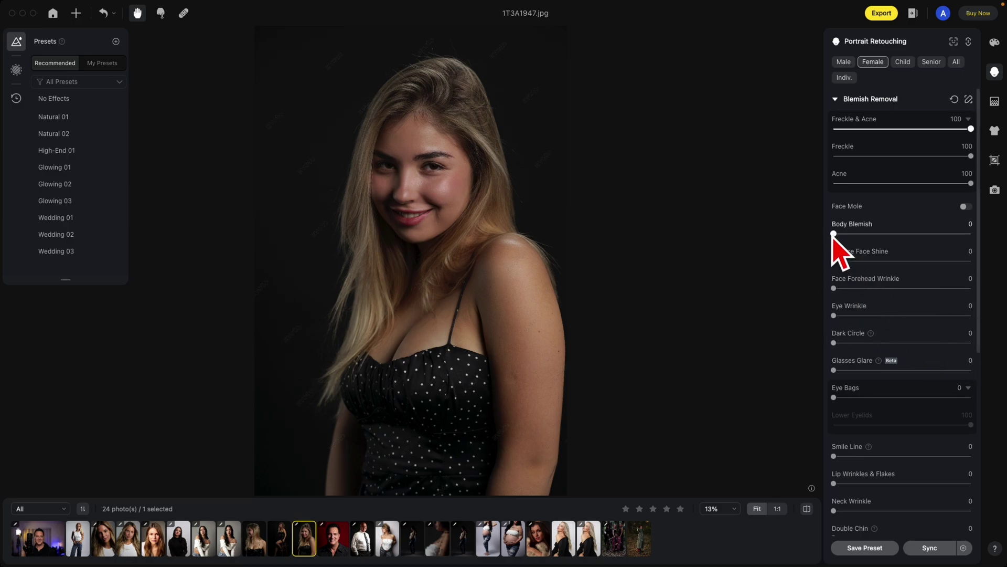
Step: Set Body Blemish and Armpit Touch-up to 100 on 1T3A1947.jpg
scroll(500, 399, up, 5)
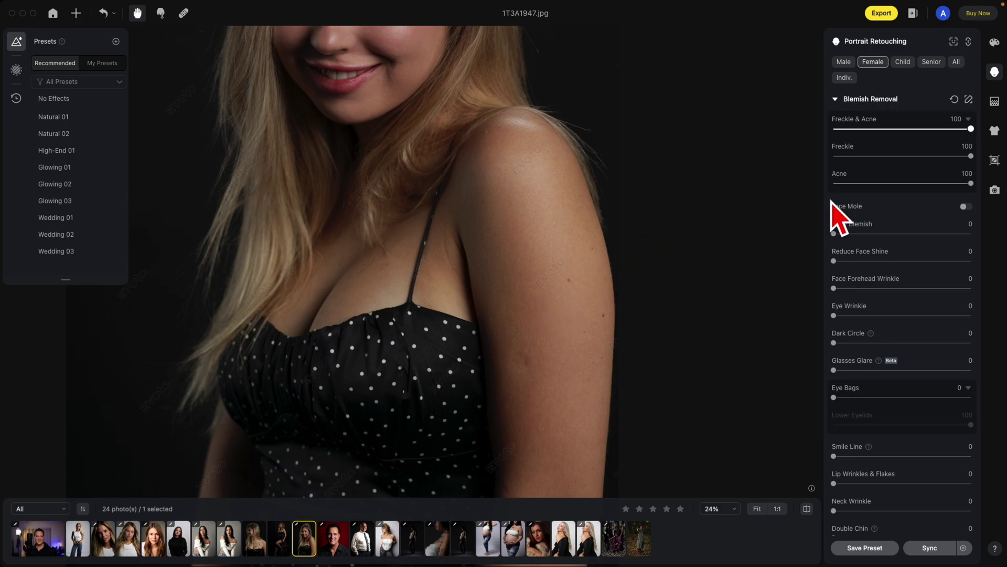
double_click(834, 233)
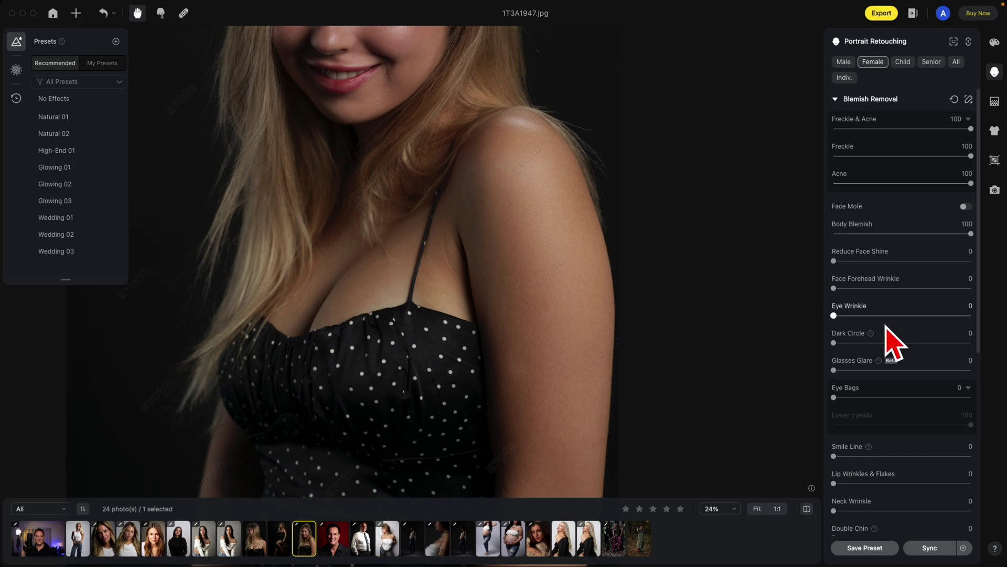
scroll(890, 341, down, 3)
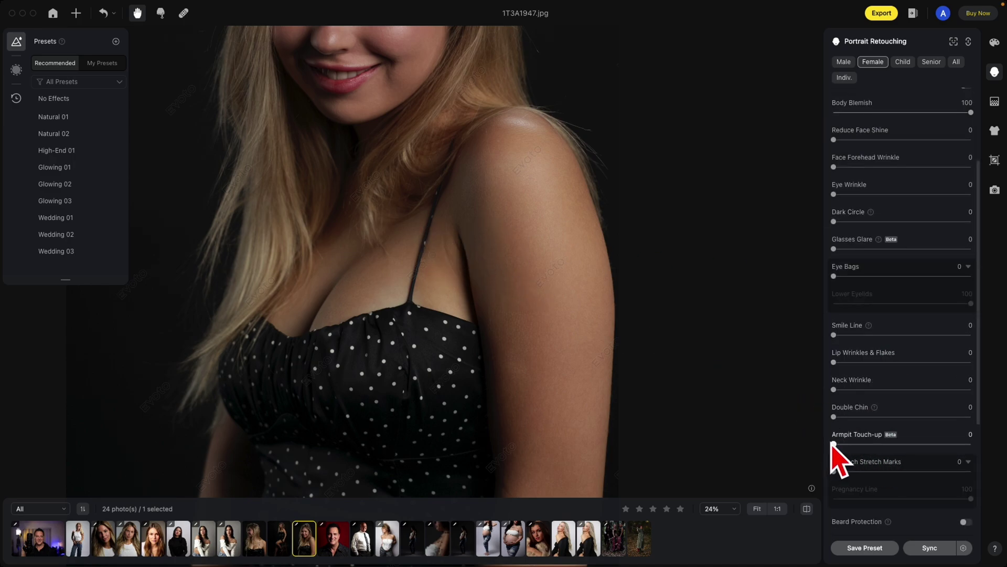
drag(834, 444, 971, 444)
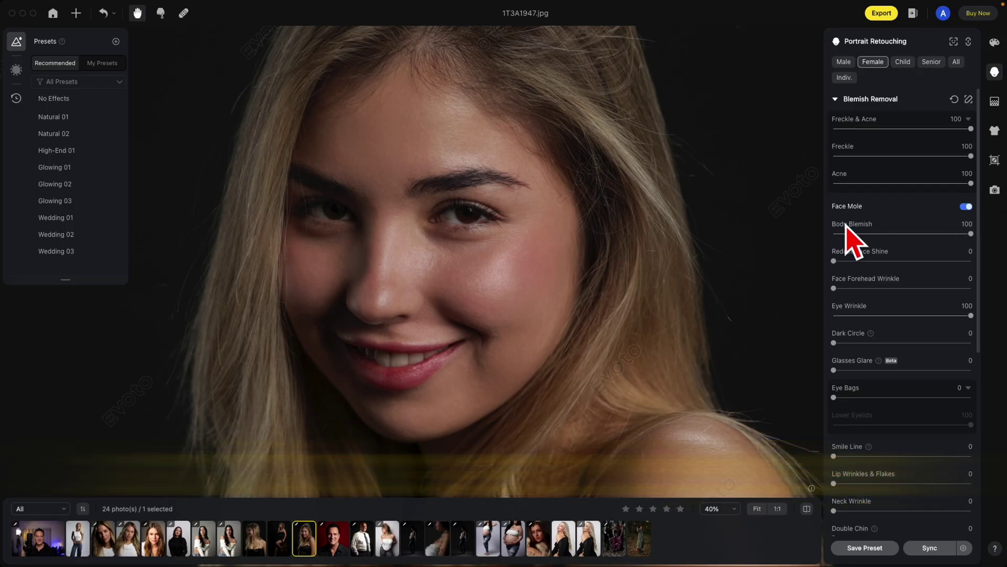
Step: Set Dark Circle to 100 and Eye Bags to 95 on 1T3A1947.jpg
scroll(881, 399, down, 3)
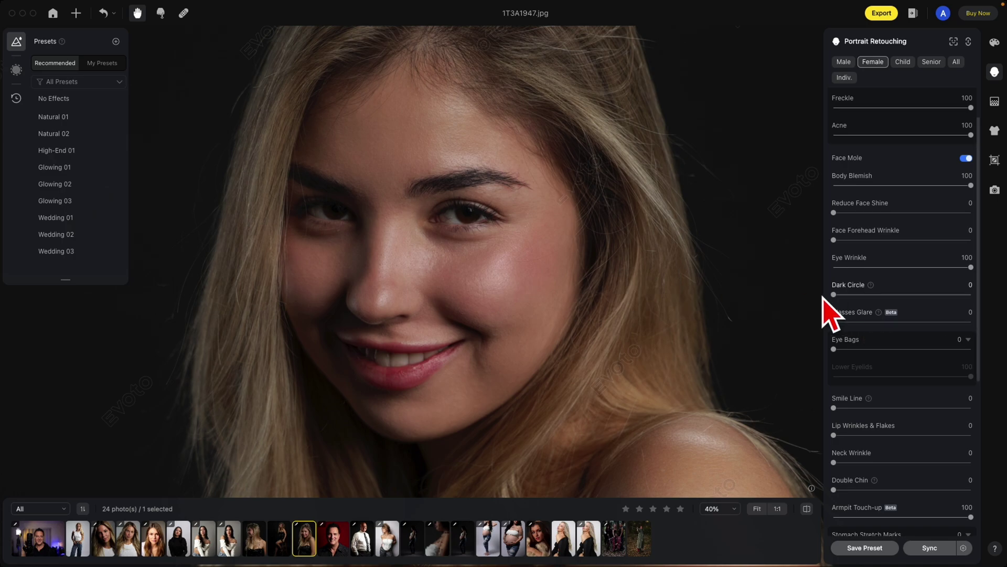
drag(834, 295, 984, 299)
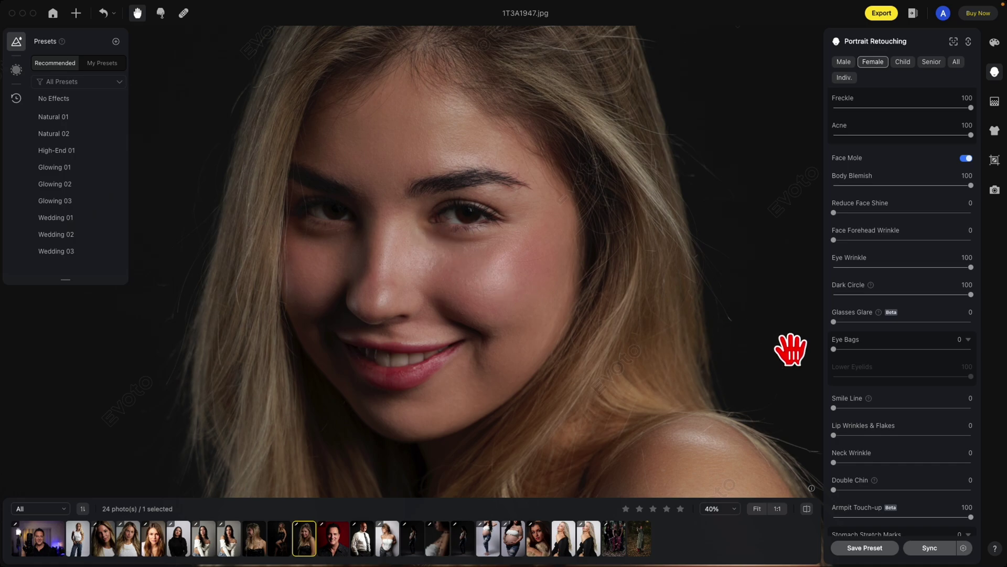
drag(834, 349, 964, 349)
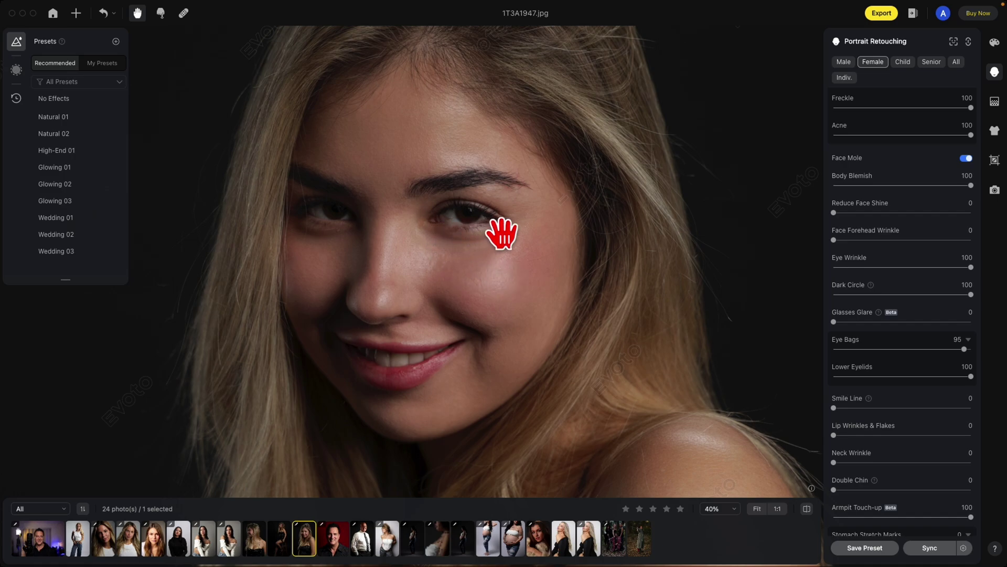
Step: Set Lower Eyelids to 76 on 1T3A1947.jpg and fit the whole photo in view
double_click(971, 376)
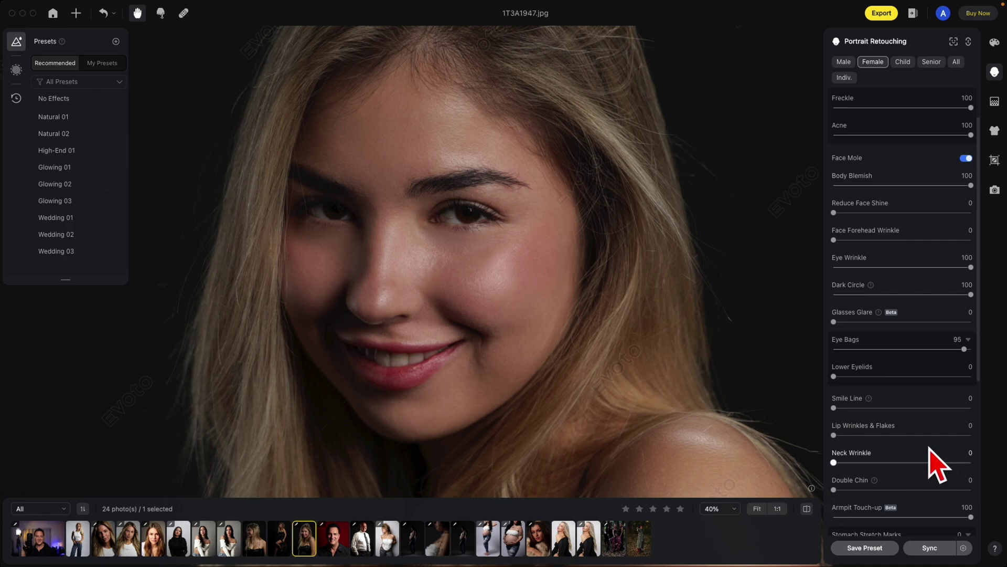
drag(834, 377, 935, 381)
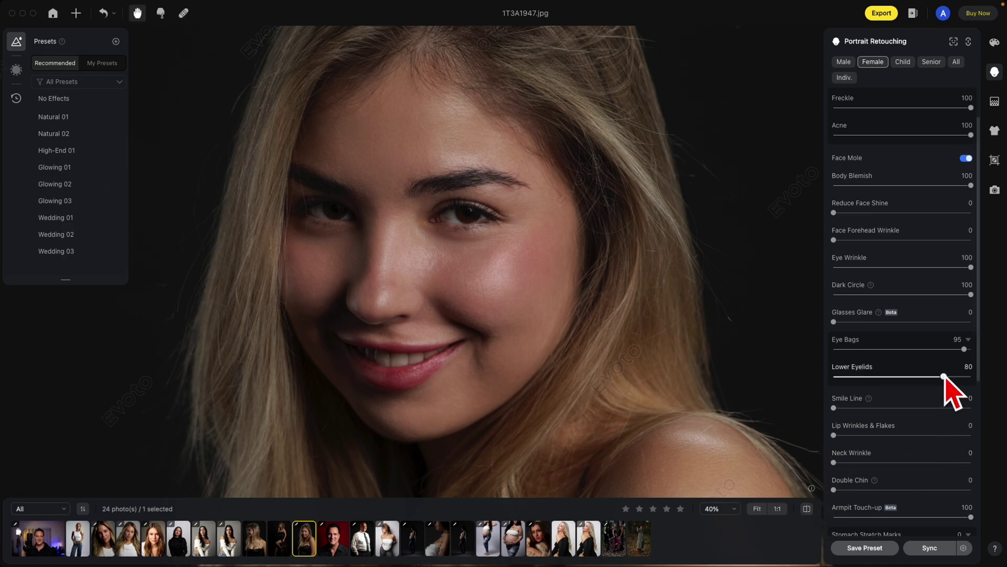
click(936, 377)
drag(937, 376, 1003, 394)
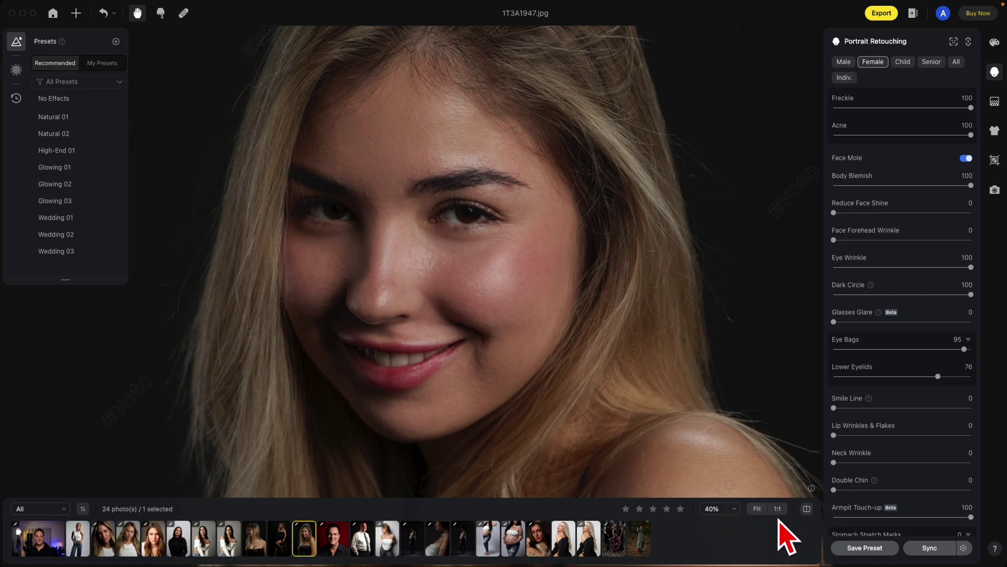
click(757, 508)
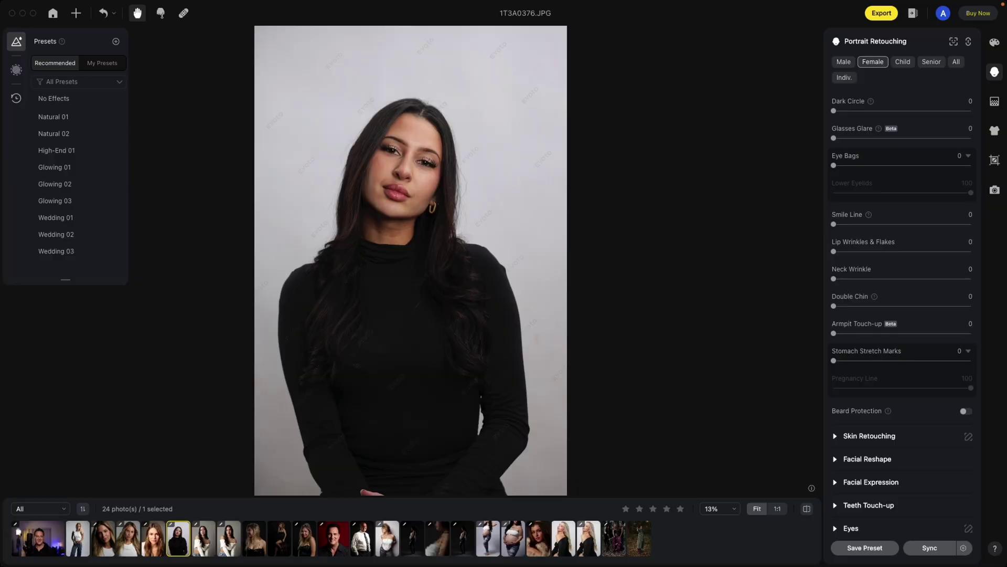
Step: Set Neck Wrinkle to 100 on 1T3A0376.JPG and compare the result with the original
scroll(326, 241, up, 5)
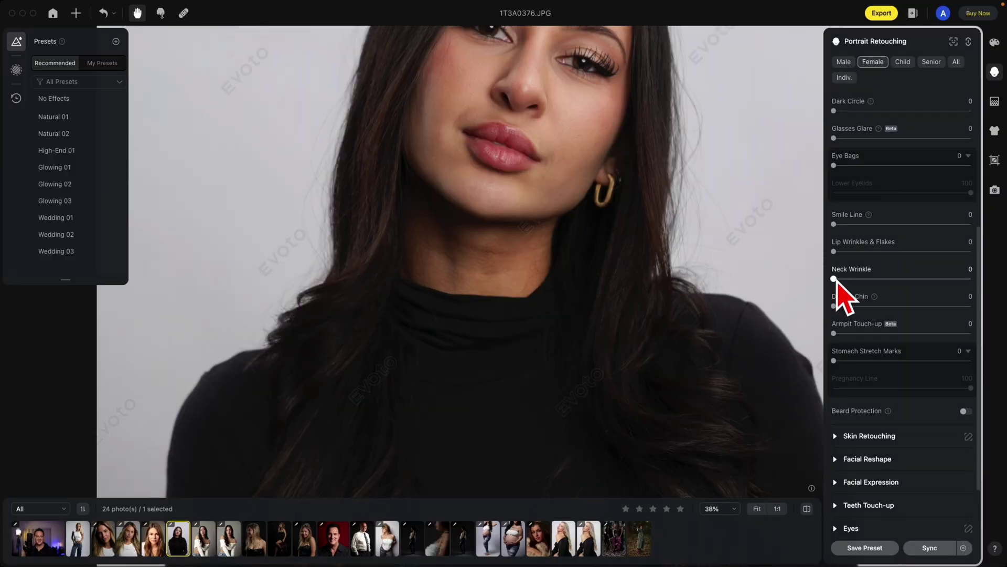
drag(834, 279, 990, 303)
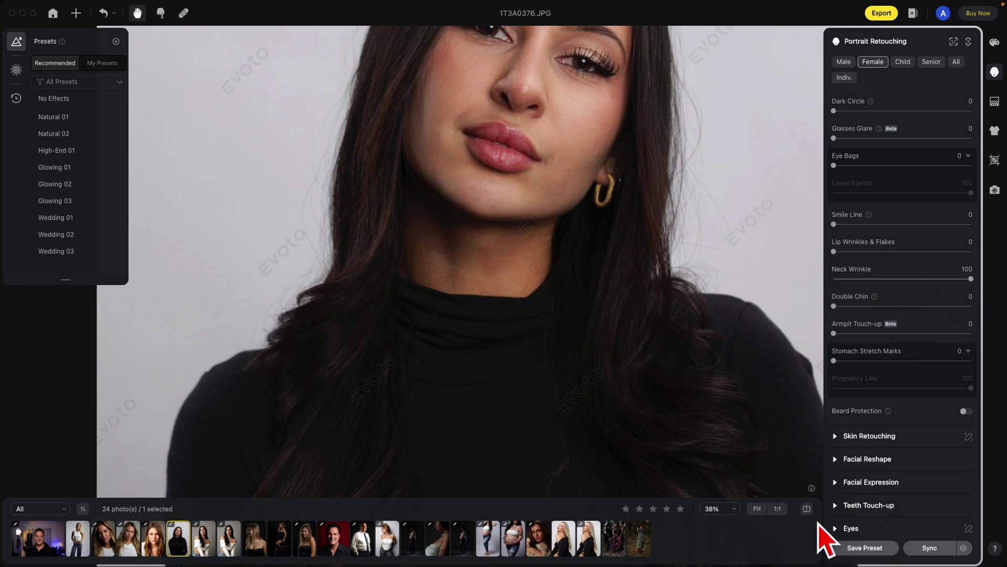
click(807, 507)
Step: Open 1T3A2913.JPG, compare its neck with Neck Wrinkle at 0 and 100, and leave the setting at 100
click(209, 538)
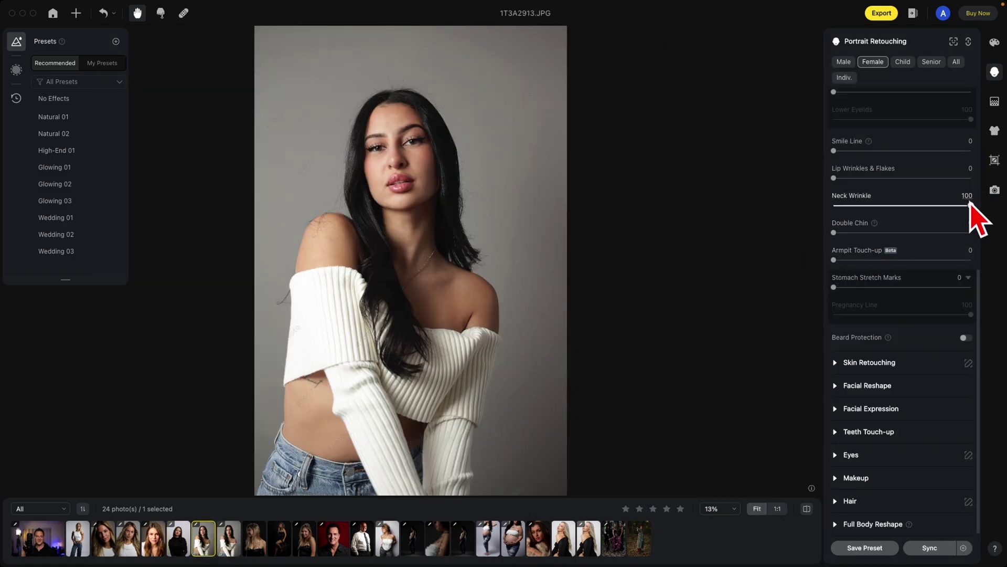
scroll(445, 270, up, 3)
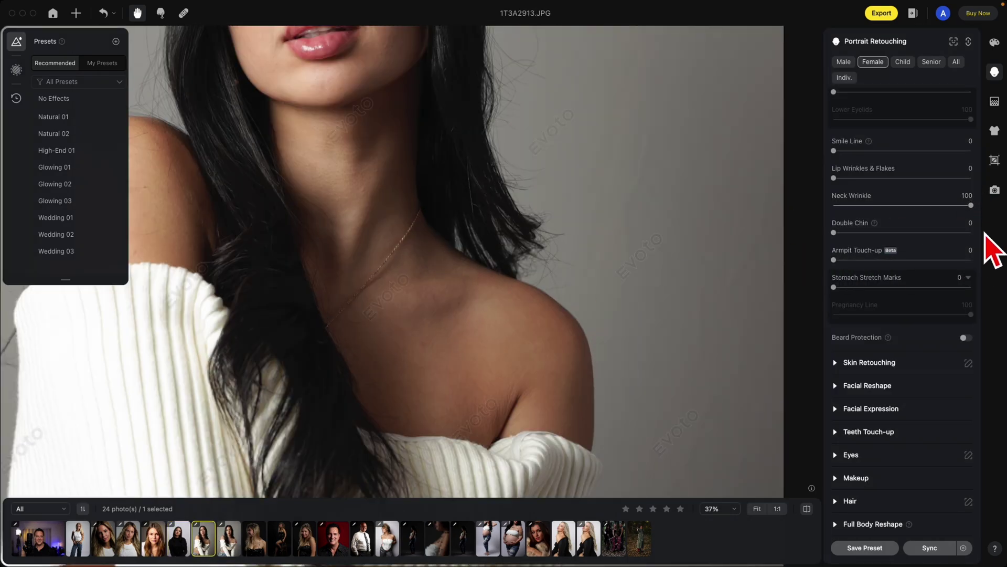
drag(971, 206, 722, 220)
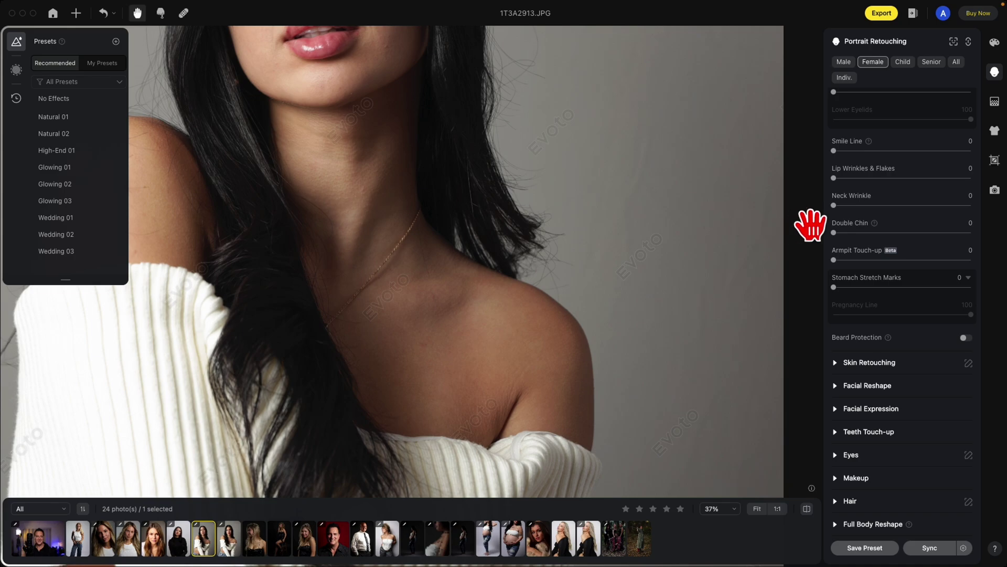
drag(833, 206, 976, 210)
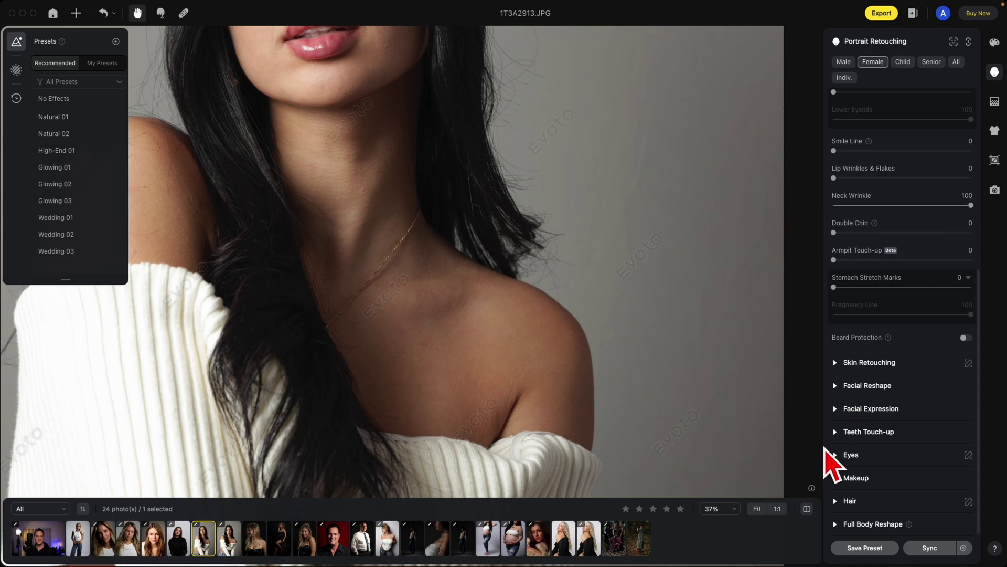
drag(421, 161, 593, 265)
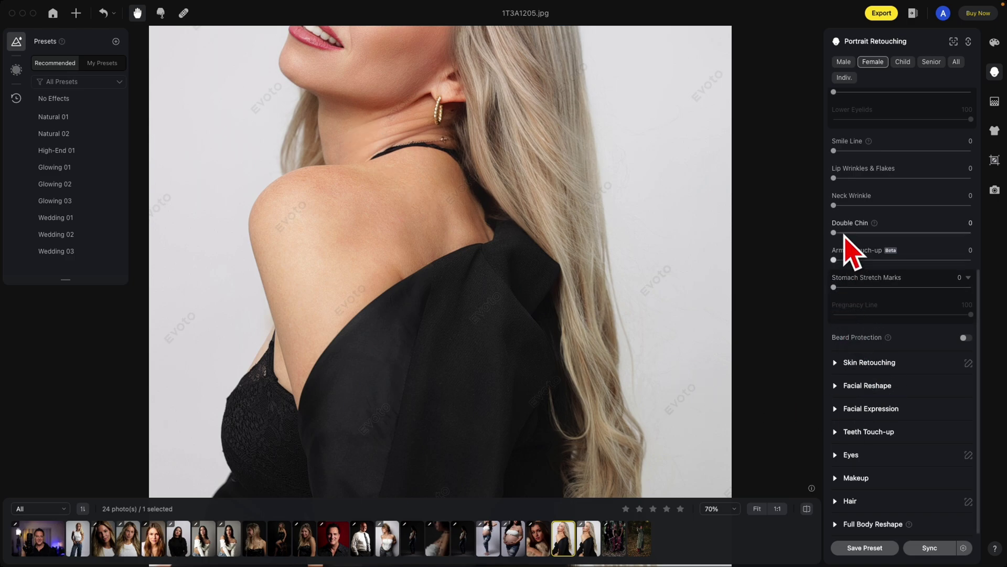
Step: Raise Neck Wrinkle to 100 on 1T3A1205.jpg and reduce it to roughly the middle of its range
drag(834, 205, 972, 205)
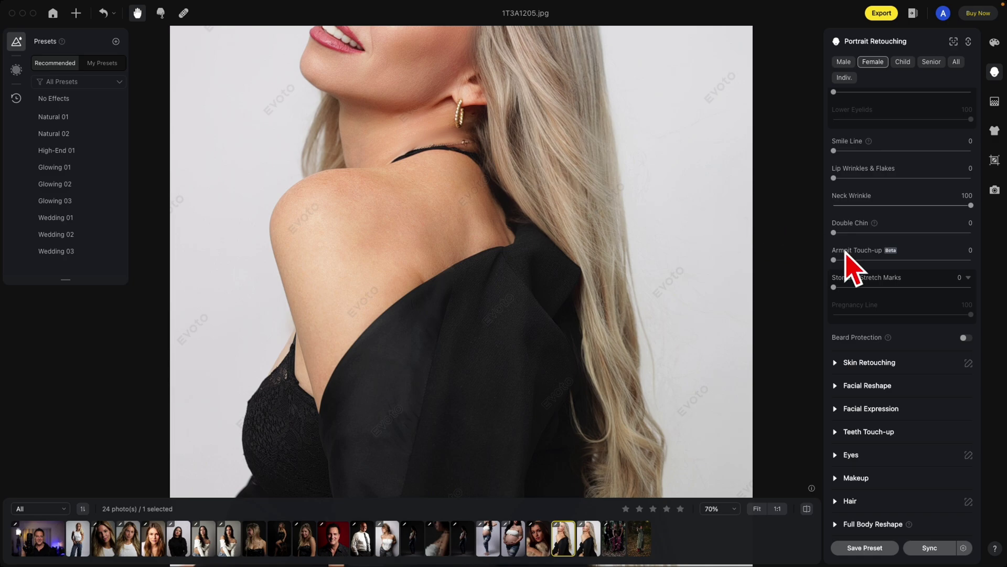
drag(971, 206, 900, 205)
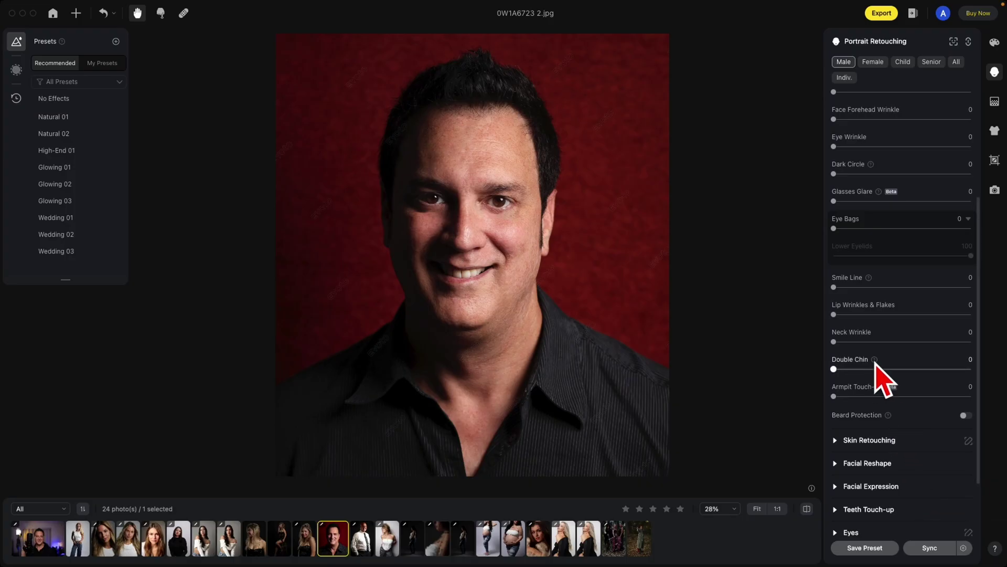
Step: Set Double Chin to 55 on 0W1A6723 2.jpg
mouse_move(874, 361)
mouse_move(835, 370)
mouse_down()
mouse_move(971, 370)
mouse_move(909, 370)
mouse_up()
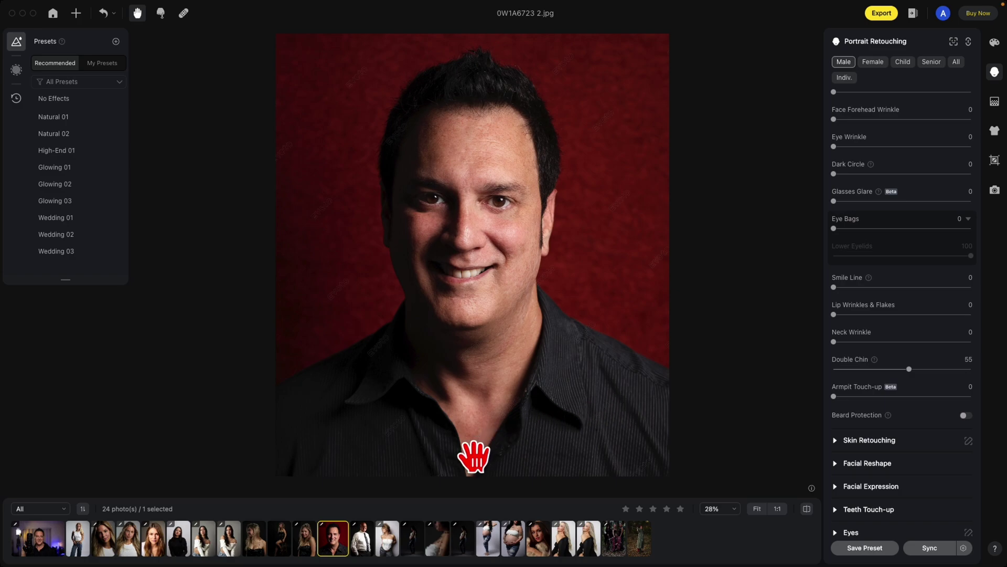
Step: Open the side-profile portrait of the woman in the white top and set Double Chin to its maximum
click(441, 536)
scroll(512, 228, up, 3)
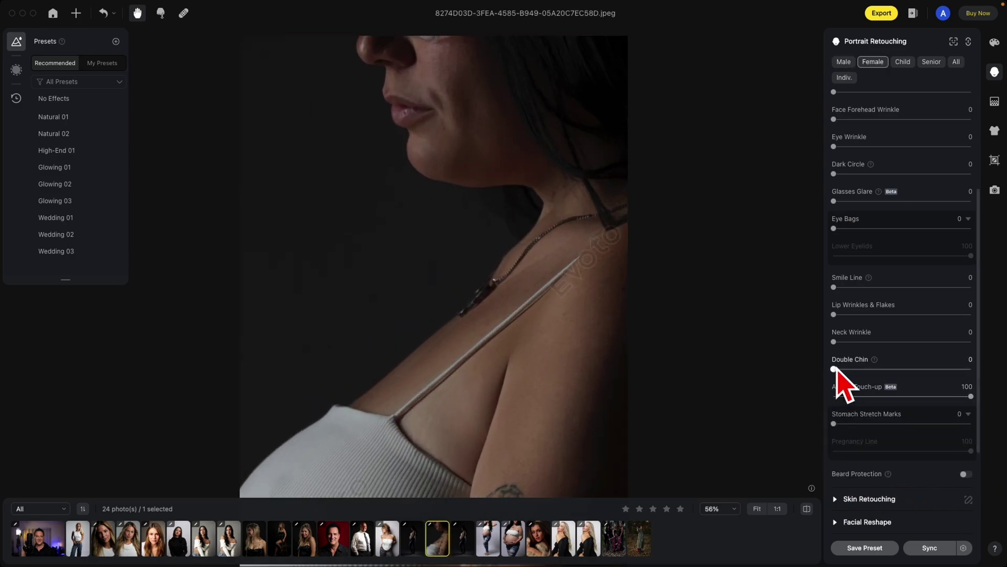
drag(834, 369, 769, 371)
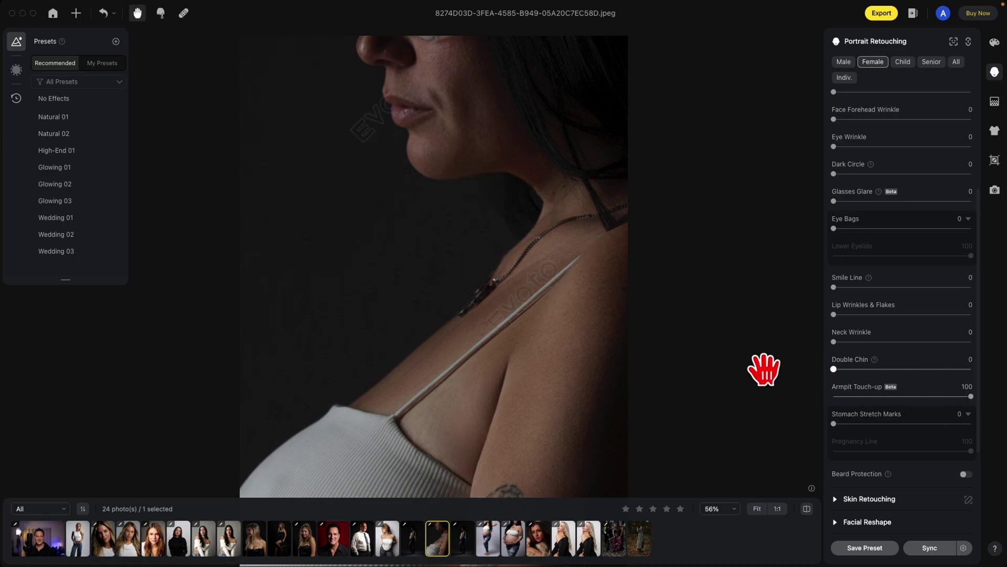
drag(834, 369, 1001, 387)
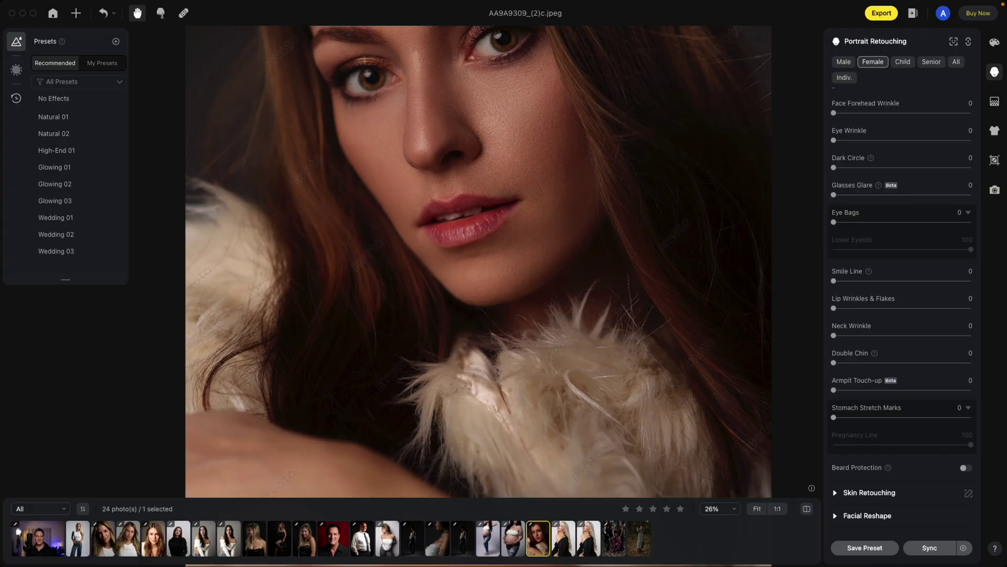
Step: Set Lip Wrinkles & Flakes to its maximum on AA9A9309_(2)c.jpeg
scroll(534, 234, up, 3)
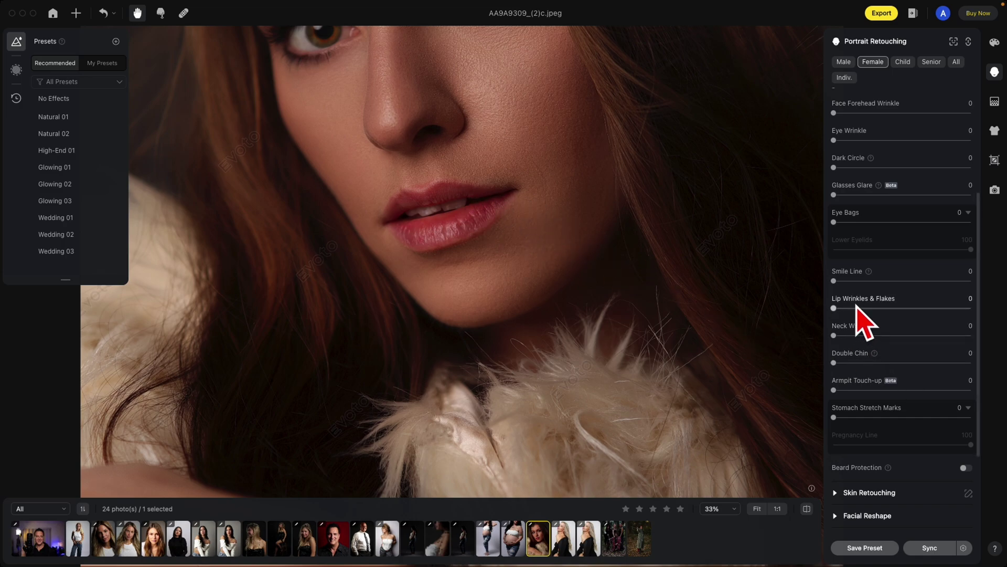
drag(834, 308, 998, 325)
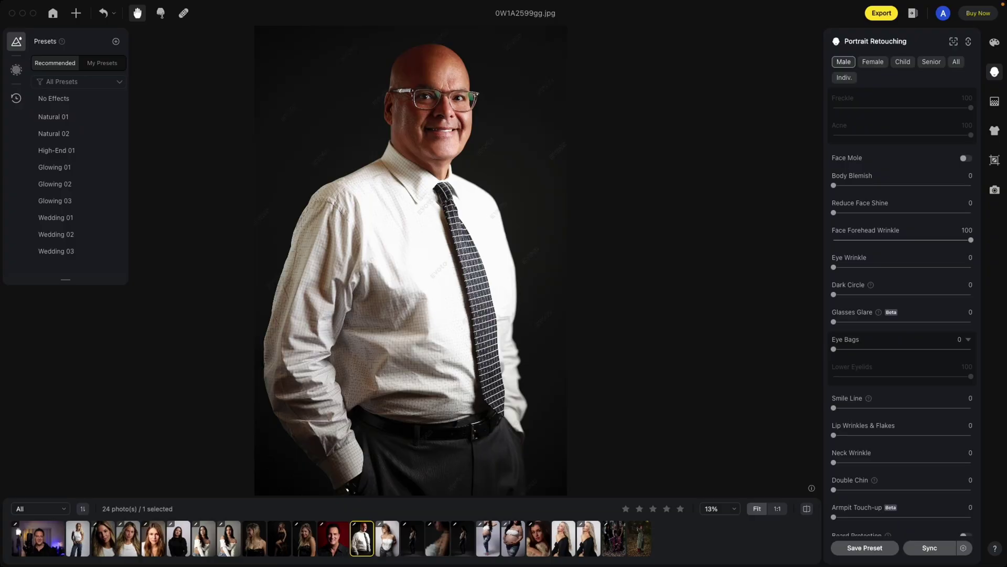
Step: Set Glasses Glare to 100 on 0W1A2599gg.jpg and compare the result with the original
scroll(423, 74, up, 5)
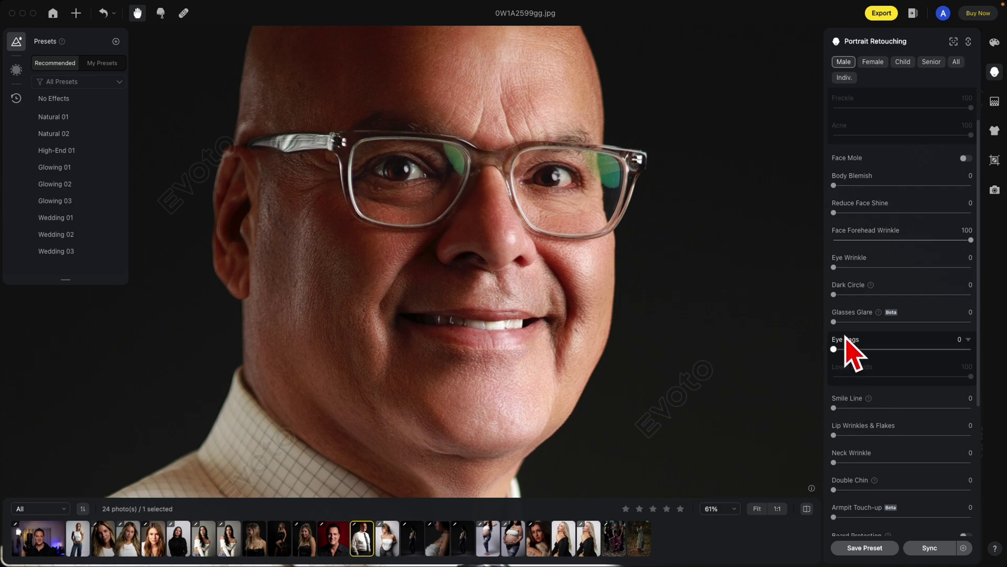
drag(834, 322, 985, 341)
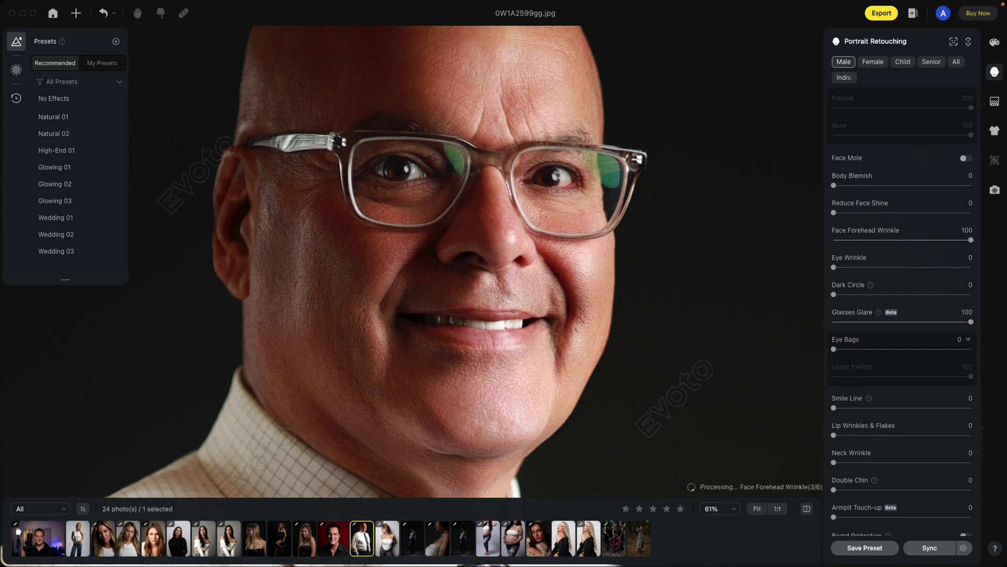
click(804, 509)
click(806, 508)
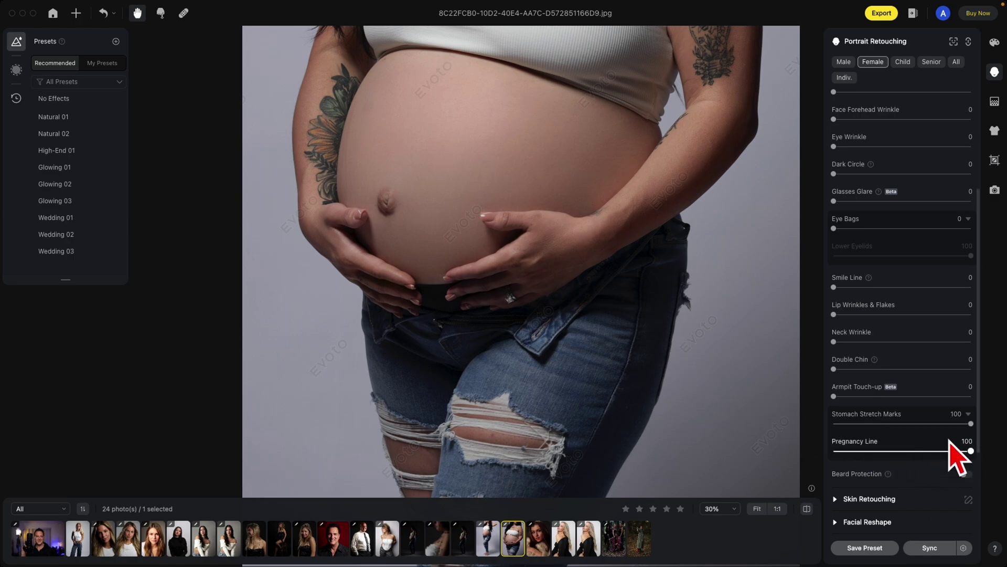
Step: Keep Stomach Stretch Marks at 100 on the maternity photo, compare Pregnancy Line at 0, and set it back to 100
mouse_move(971, 424)
mouse_down()
mouse_move(834, 441)
mouse_move(981, 441)
mouse_up()
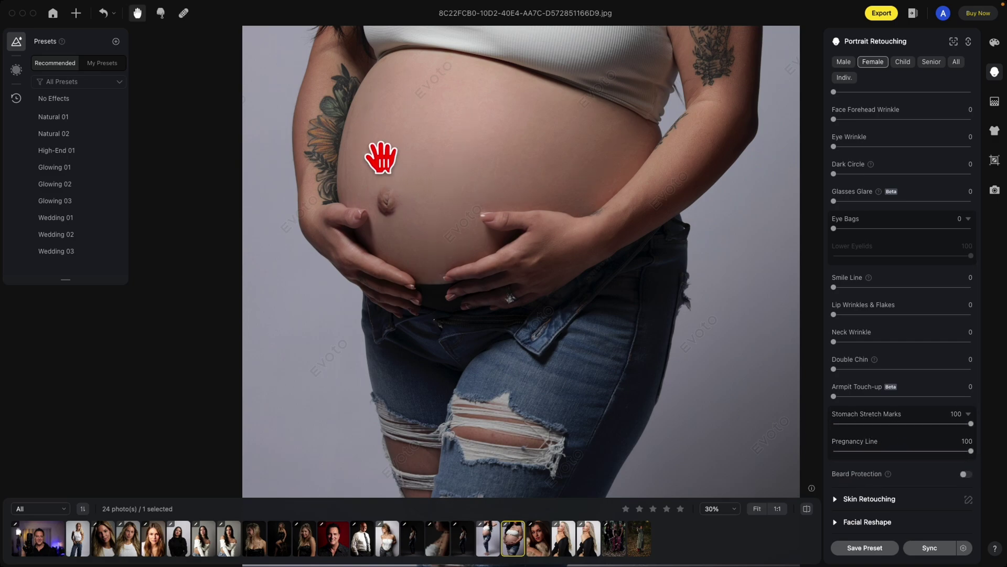
drag(972, 451, 772, 438)
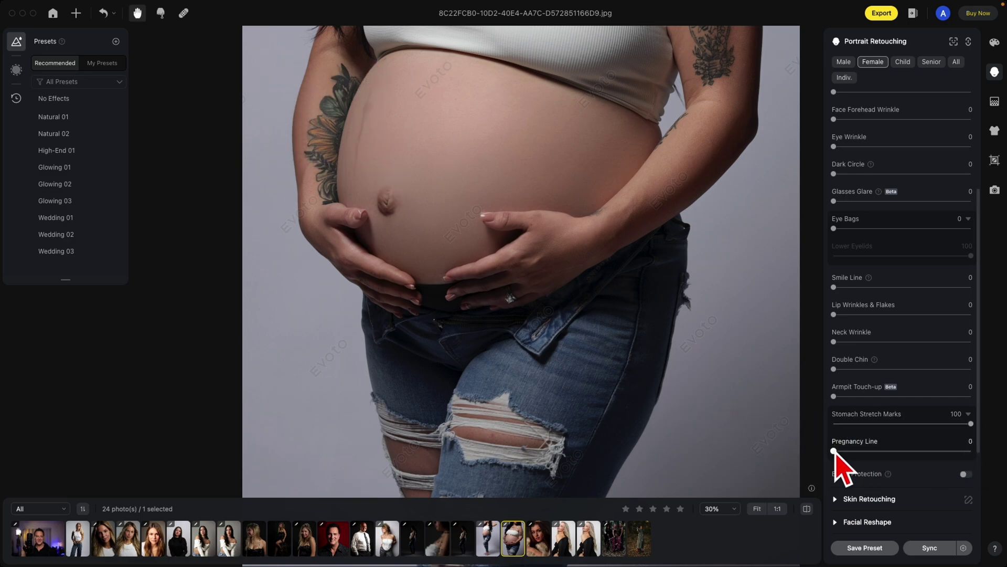
drag(834, 451, 971, 451)
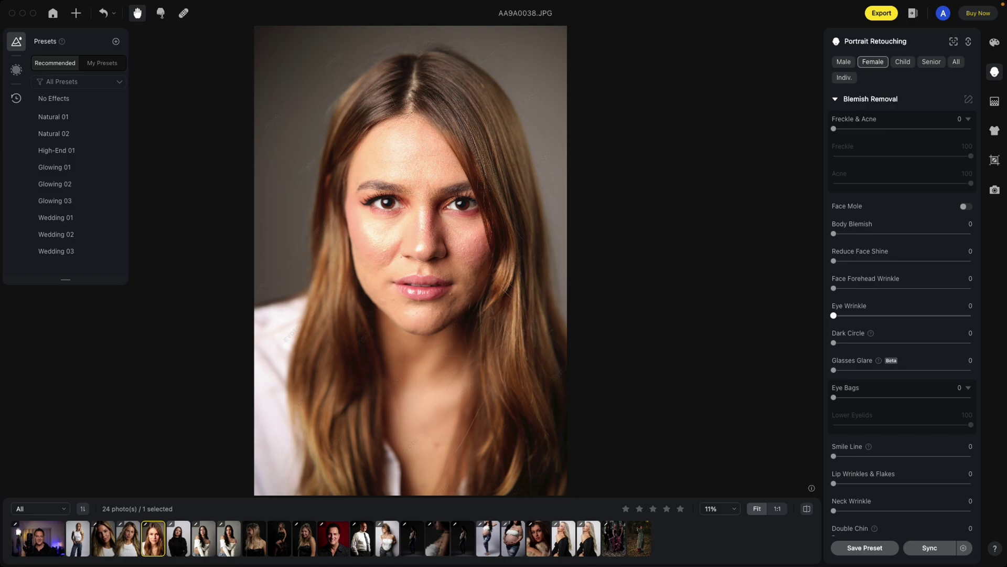
Step: Set Freckle & Acne, Body Blemish and Face Forehead Wrinkle to 100 and Reduce Face Shine to 47 on AA9A0038.JPG
drag(833, 128, 971, 130)
drag(833, 234, 997, 234)
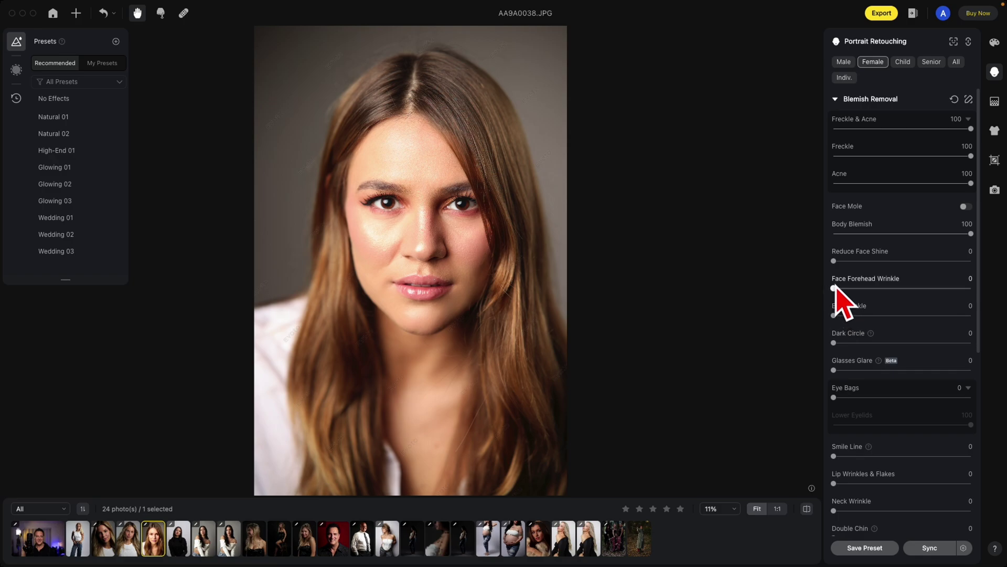
drag(834, 288, 971, 288)
drag(838, 265, 898, 267)
Step: Set Eye Wrinkle to 89, Dark Circle to 50 and Eye Bags to 28 on AA9A0038.JPG
drag(834, 316, 956, 318)
drag(834, 343, 902, 346)
drag(836, 407, 875, 407)
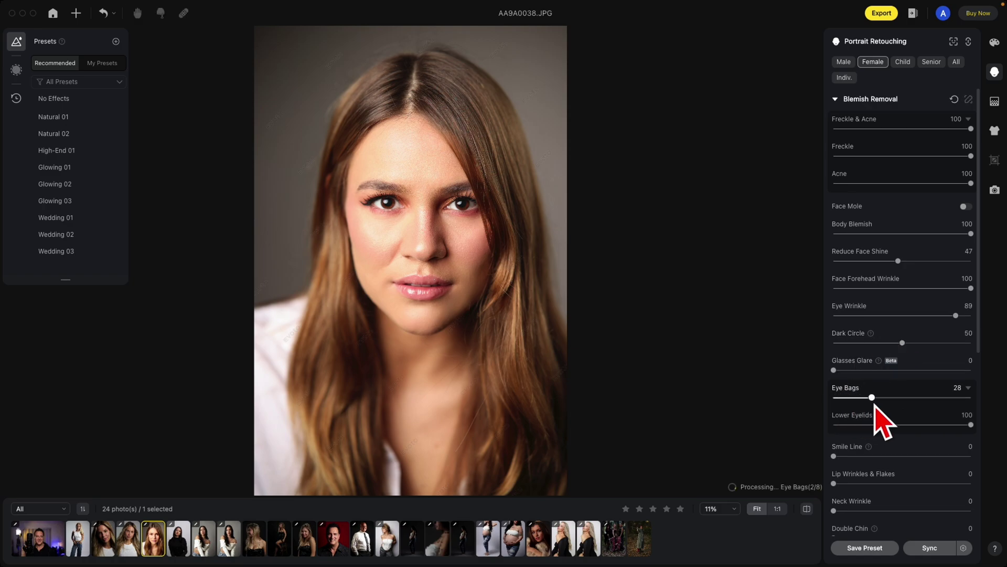
Step: Set Smile Line to 53, Lip Wrinkles & Flakes to 65 and Double Chin to 50 on AA9A0038.JPG
drag(834, 456, 907, 456)
scroll(910, 462, down, 3)
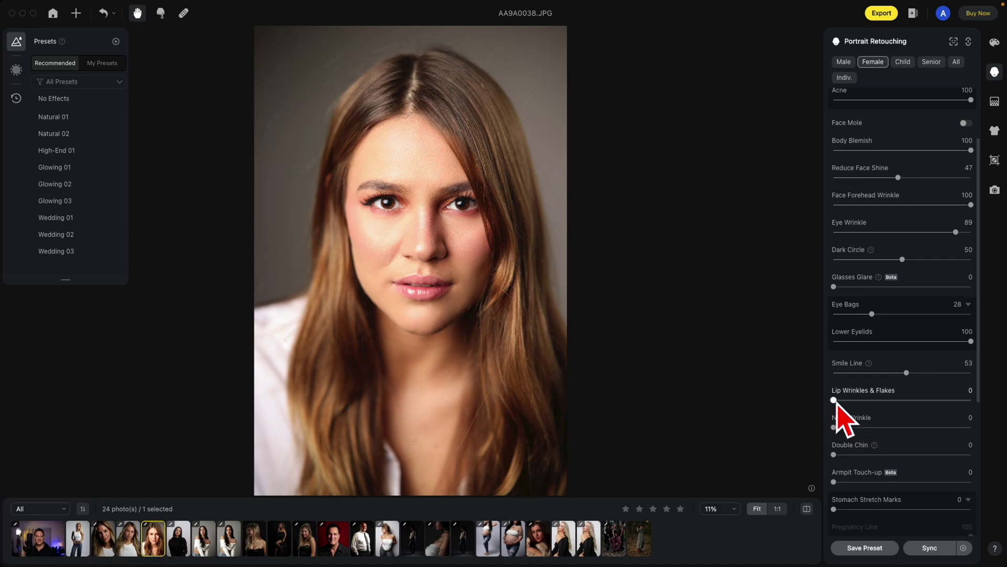
drag(835, 403, 924, 405)
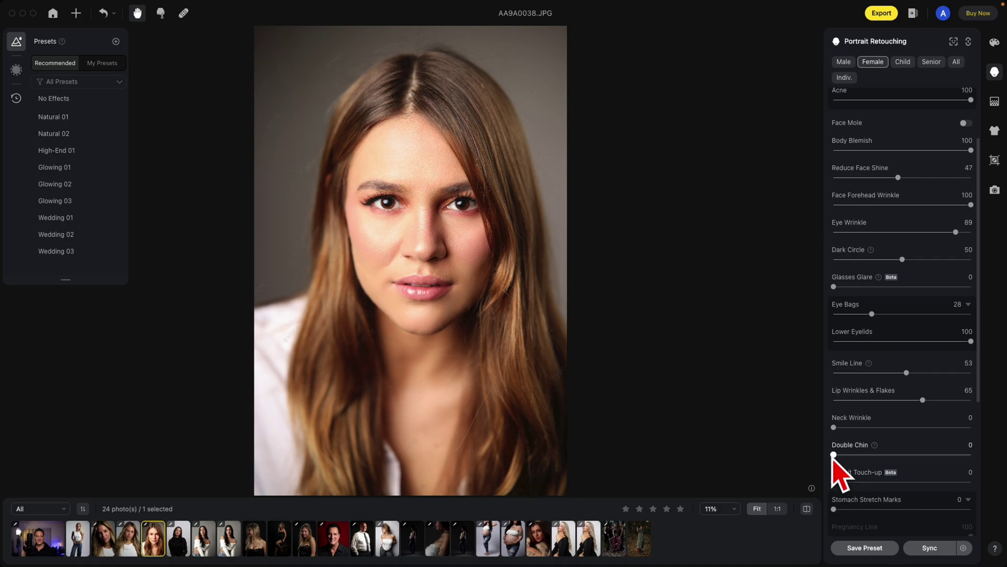
drag(834, 454, 902, 454)
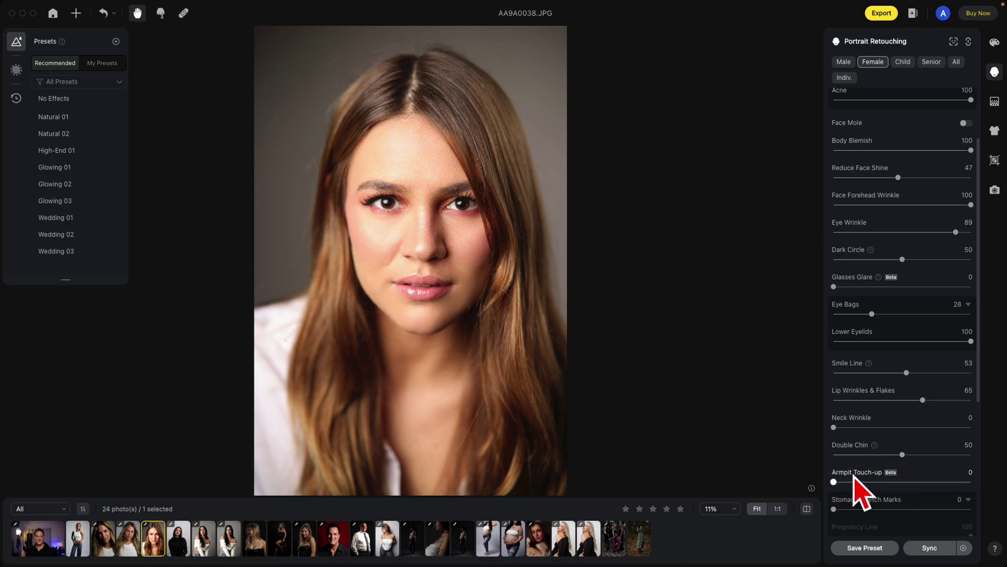
scroll(866, 475, down, 5)
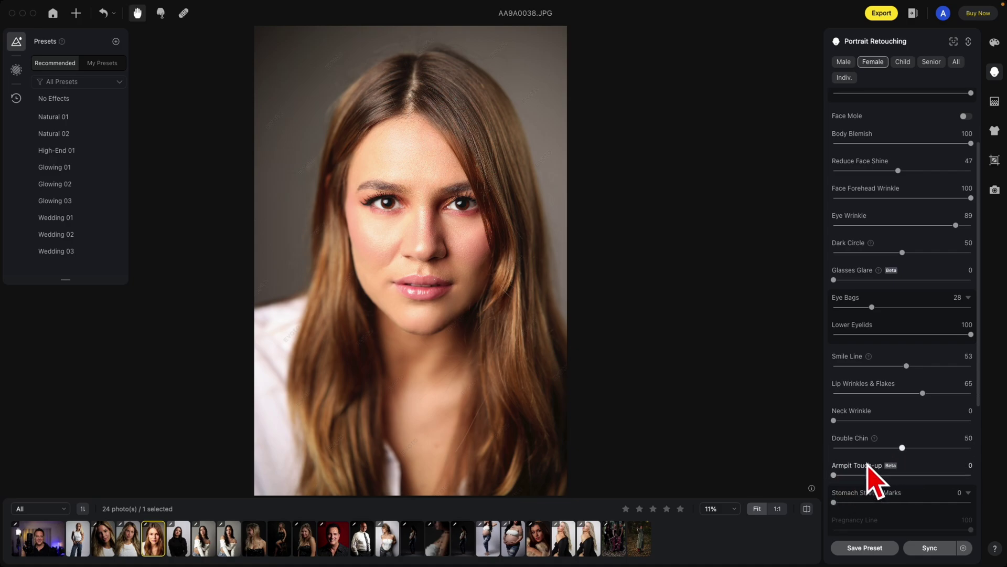